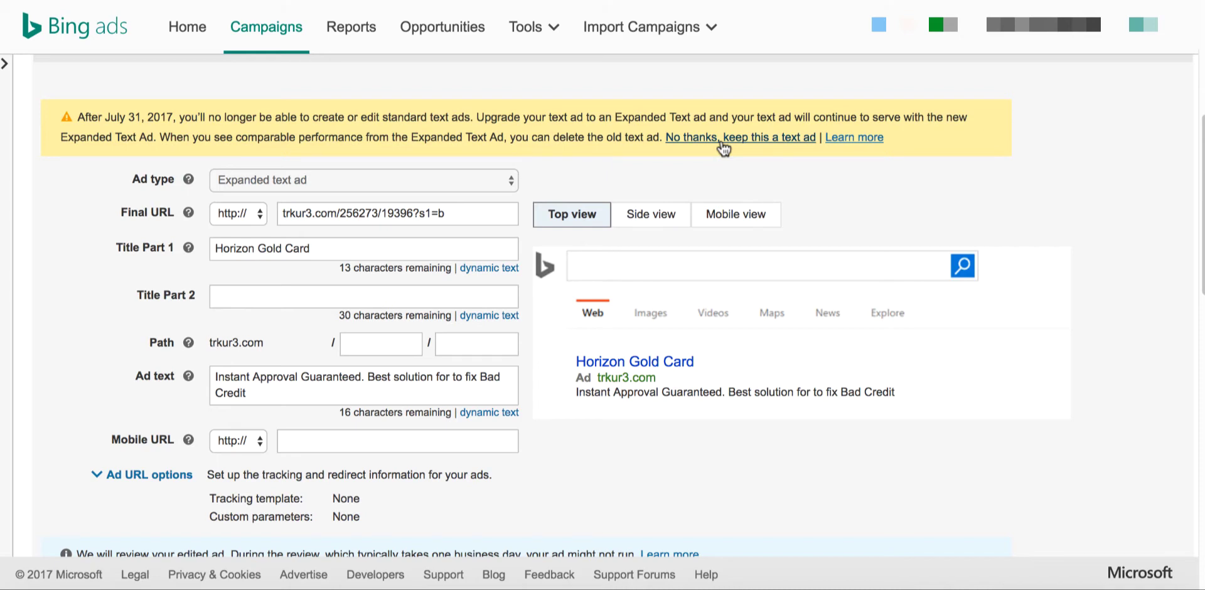
Open the help on the text ad upgrade and read how standard and Expanded Text Ads differ in each ad part
{"action": "left_click", "coordinate": [850, 138]}
{"action": "scroll", "coordinate": [1082, 266], "scroll_direction": "down", "scroll_amount": 5}
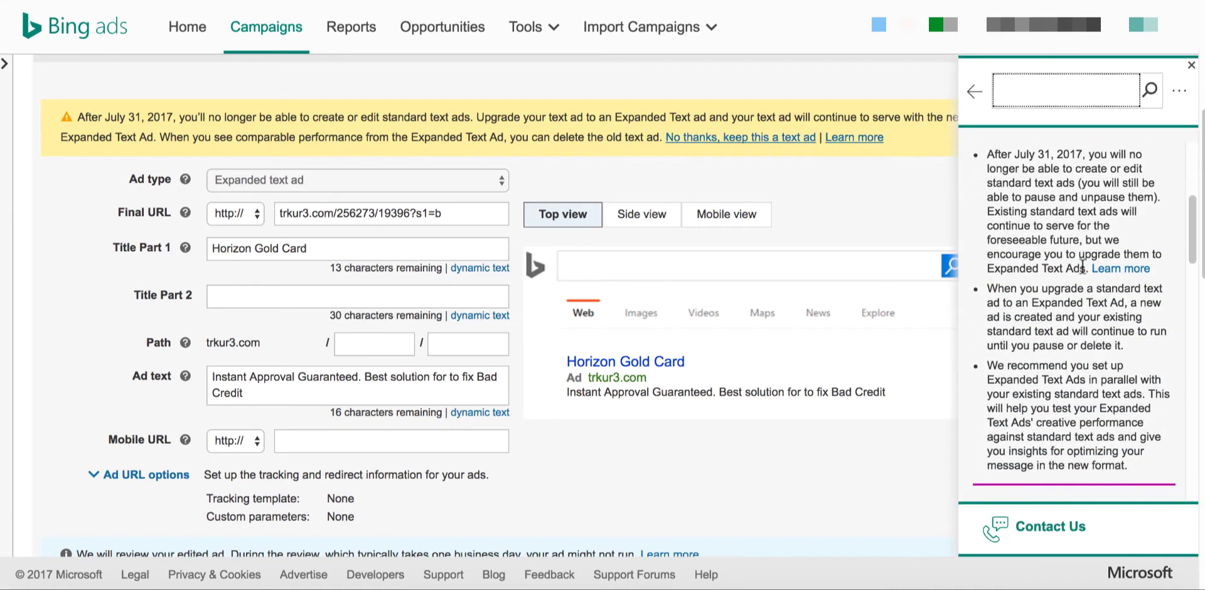
{"action": "scroll", "coordinate": [1081, 266], "scroll_direction": "down", "scroll_amount": 6}
{"action": "scroll", "coordinate": [1066, 349], "scroll_direction": "down", "scroll_amount": 3}
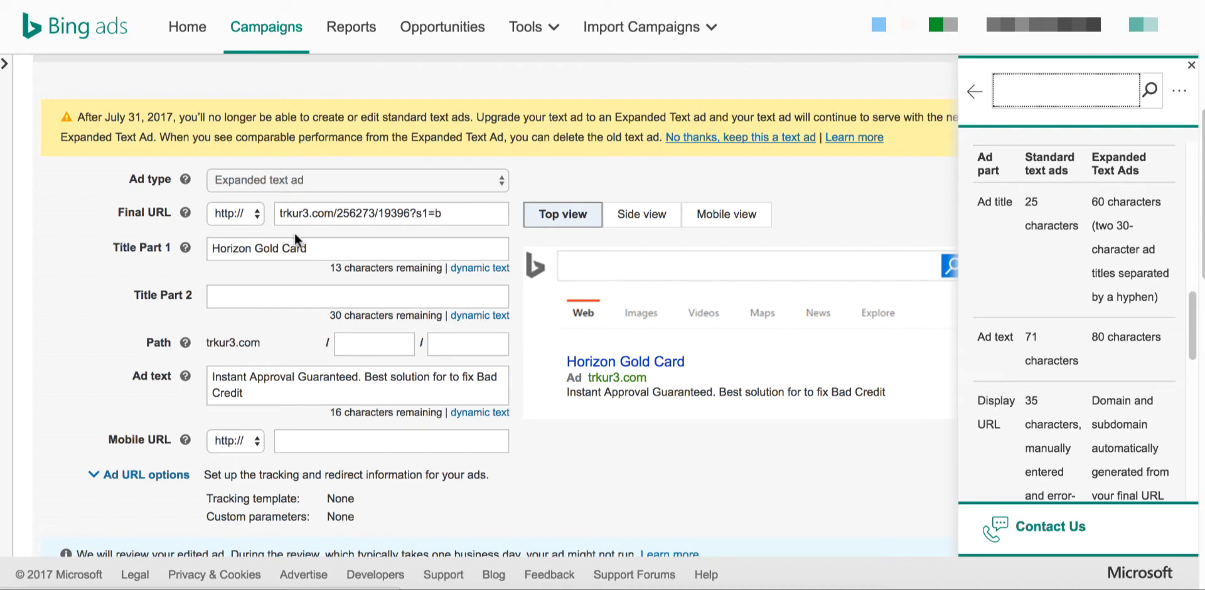
Compare the Final URL of the expanded text ad with the display URL and landing page URL of the standard text ad
{"action": "left_click_drag", "start_coordinate": [280, 214], "coordinate": [462, 218]}
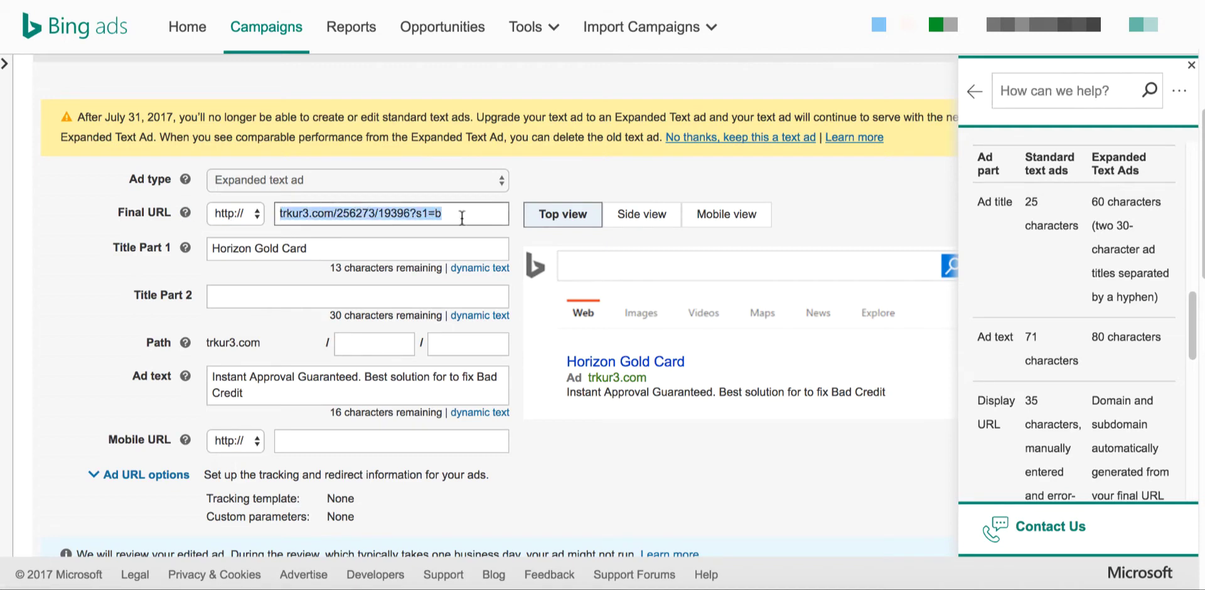
{"action": "left_click", "coordinate": [462, 217]}
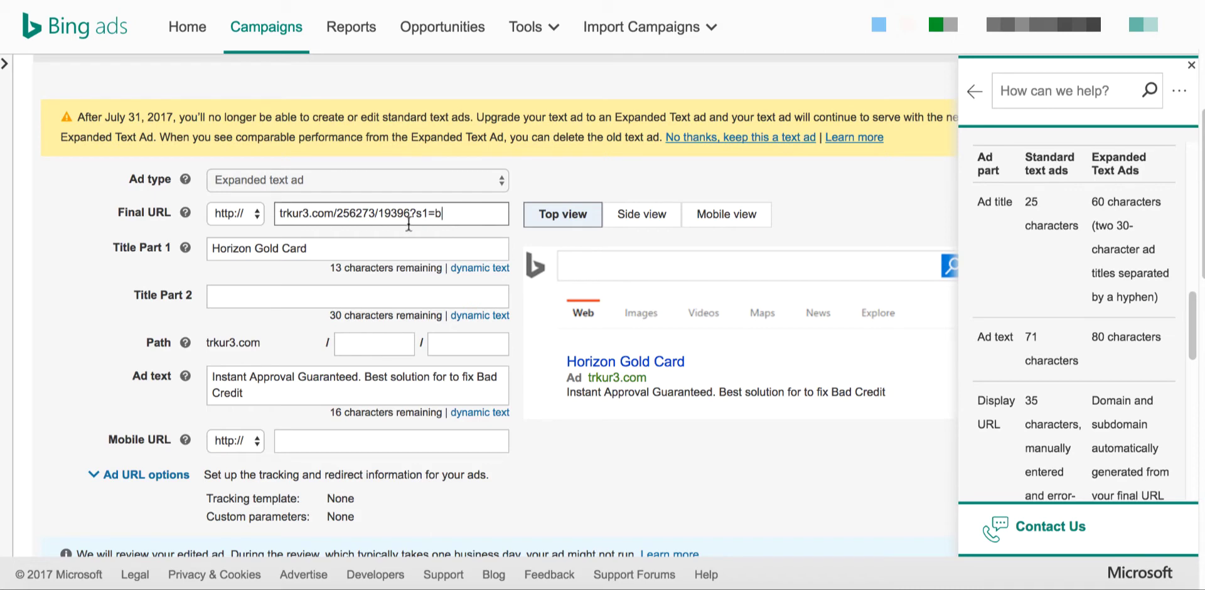
{"action": "left_click", "coordinate": [515, 183]}
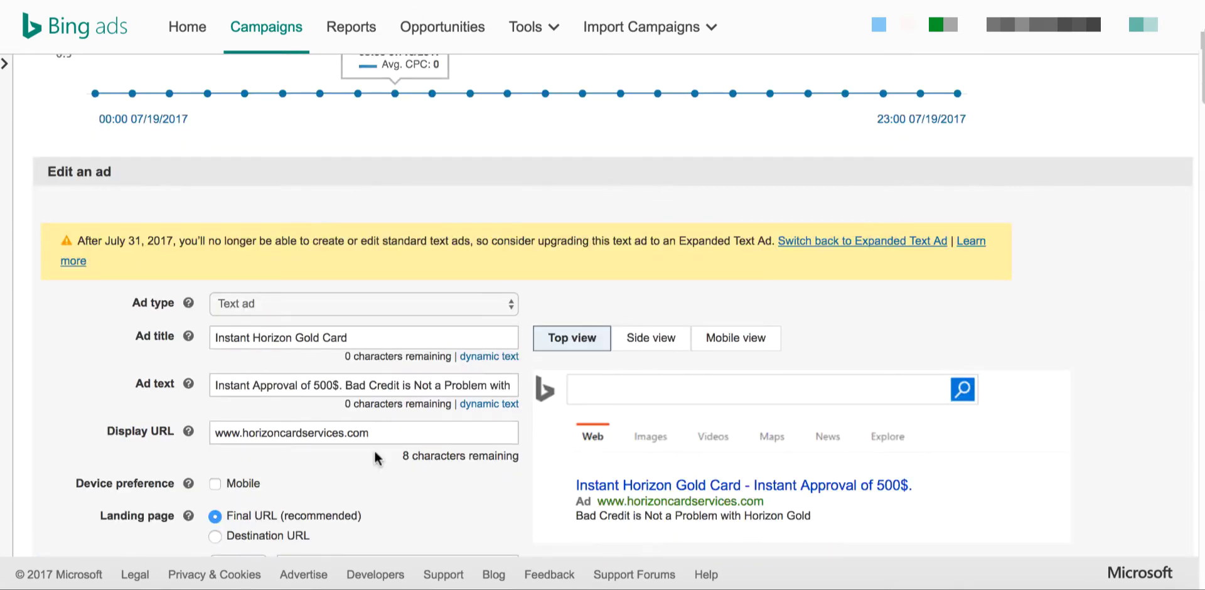
{"action": "scroll", "coordinate": [375, 447], "scroll_direction": "down", "scroll_amount": 1}
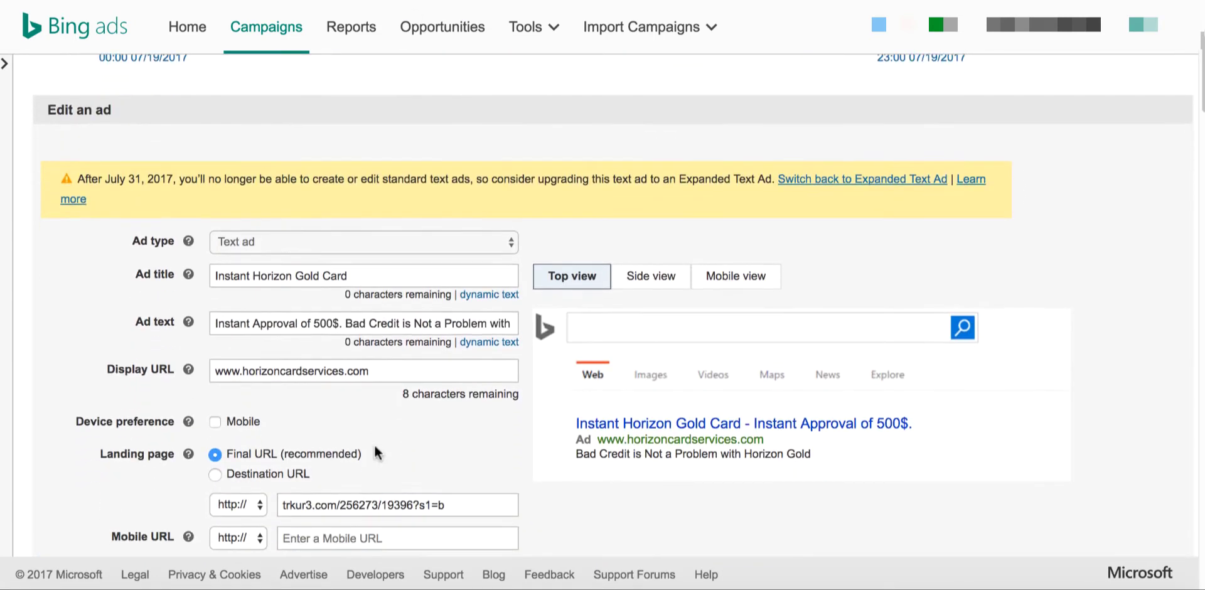
{"action": "scroll", "coordinate": [374, 446], "scroll_direction": "down", "scroll_amount": 1}
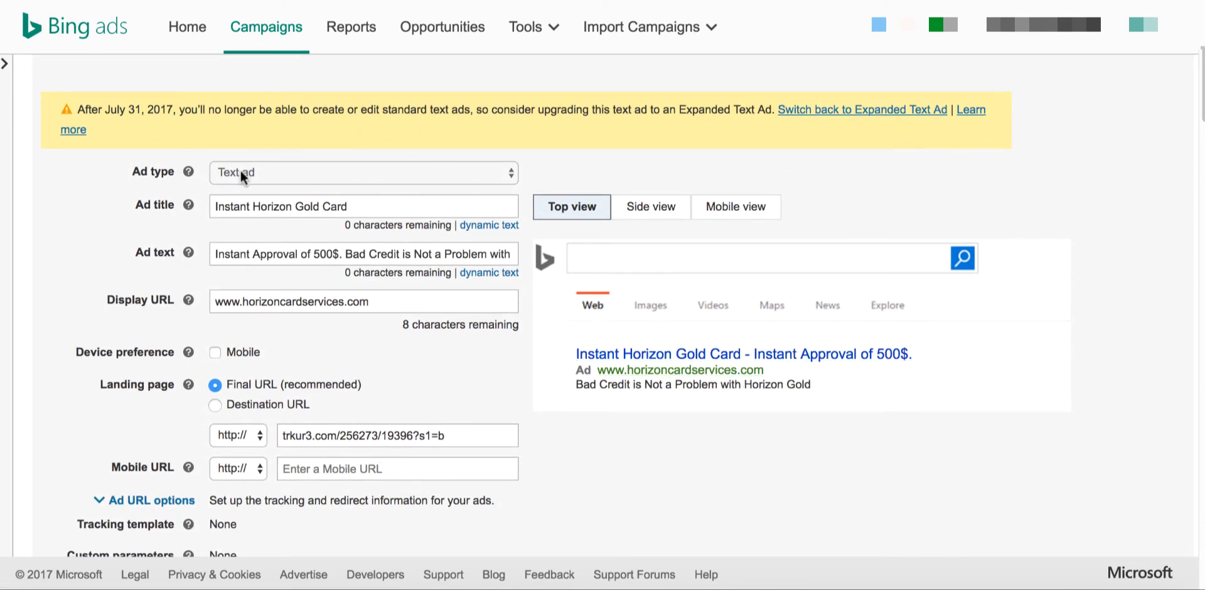
{"action": "scroll", "coordinate": [266, 173], "scroll_direction": "down", "scroll_amount": 1}
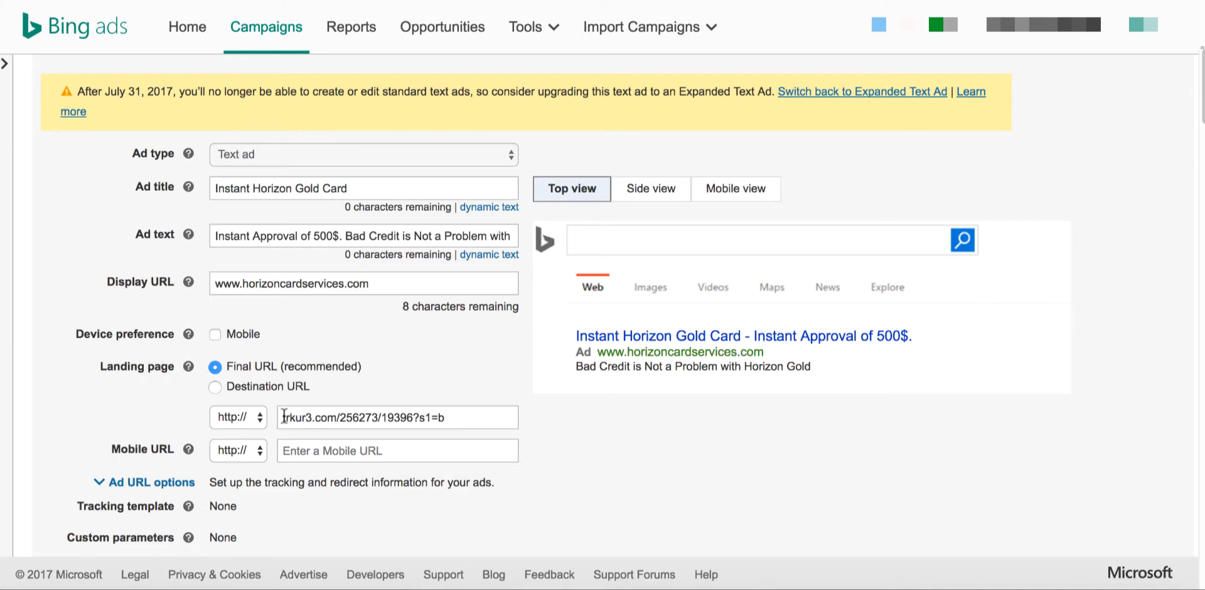
{"action": "left_click_drag", "start_coordinate": [284, 417], "coordinate": [452, 419]}
{"action": "left_click", "coordinate": [552, 429]}
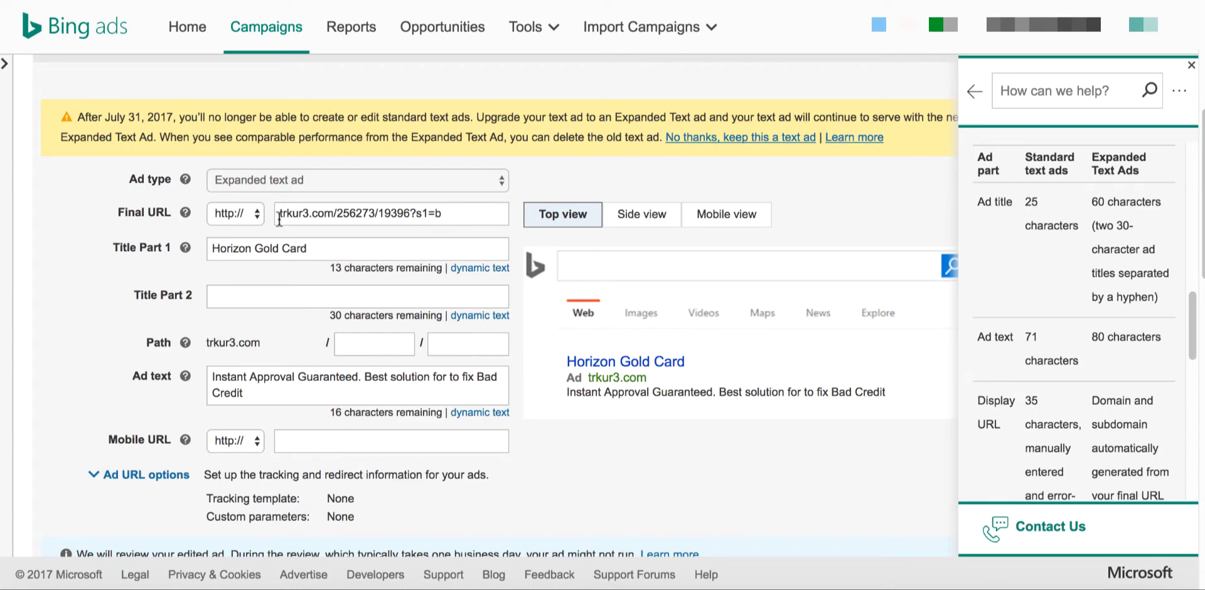
{"action": "left_click_drag", "start_coordinate": [279, 218], "coordinate": [468, 226]}
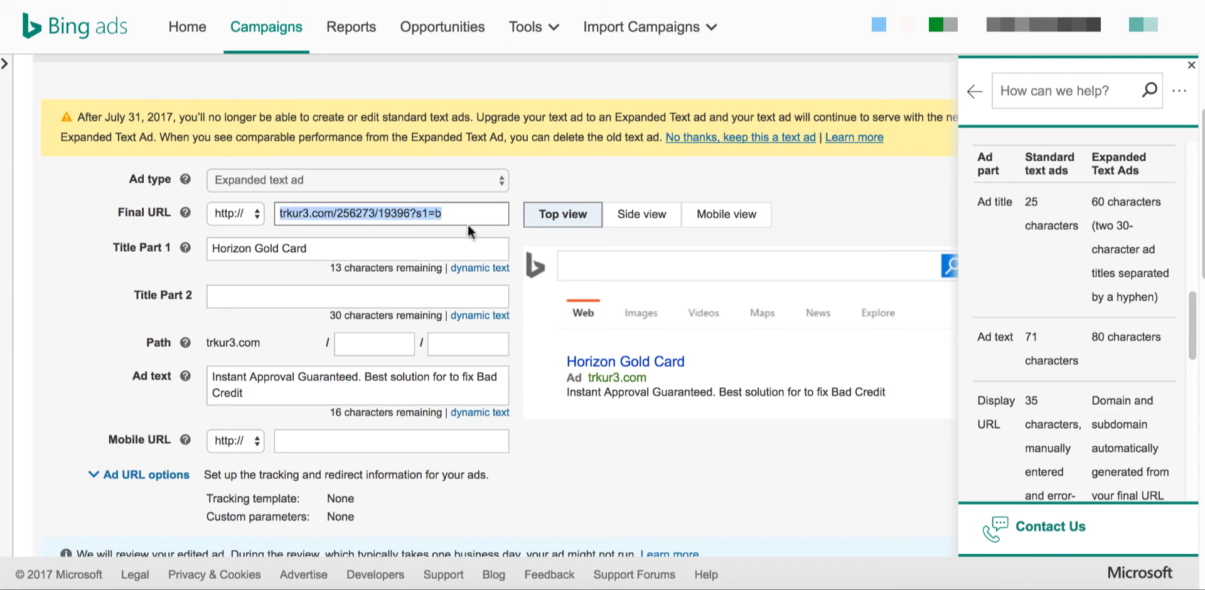
{"action": "left_click", "coordinate": [449, 233]}
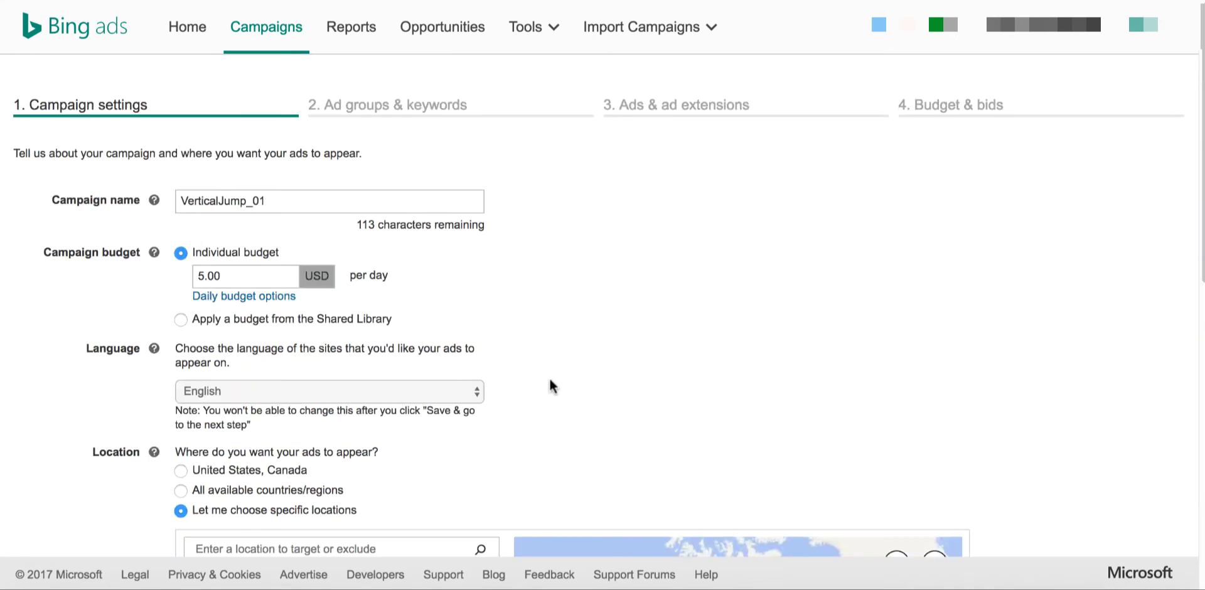
Save the VerticalJump_01 campaign settings and start creating a new ad for the Dunk ad group
{"action": "scroll", "coordinate": [550, 384], "scroll_direction": "down", "scroll_amount": 4}
{"action": "scroll", "coordinate": [74, 389], "scroll_direction": "down", "scroll_amount": 6}
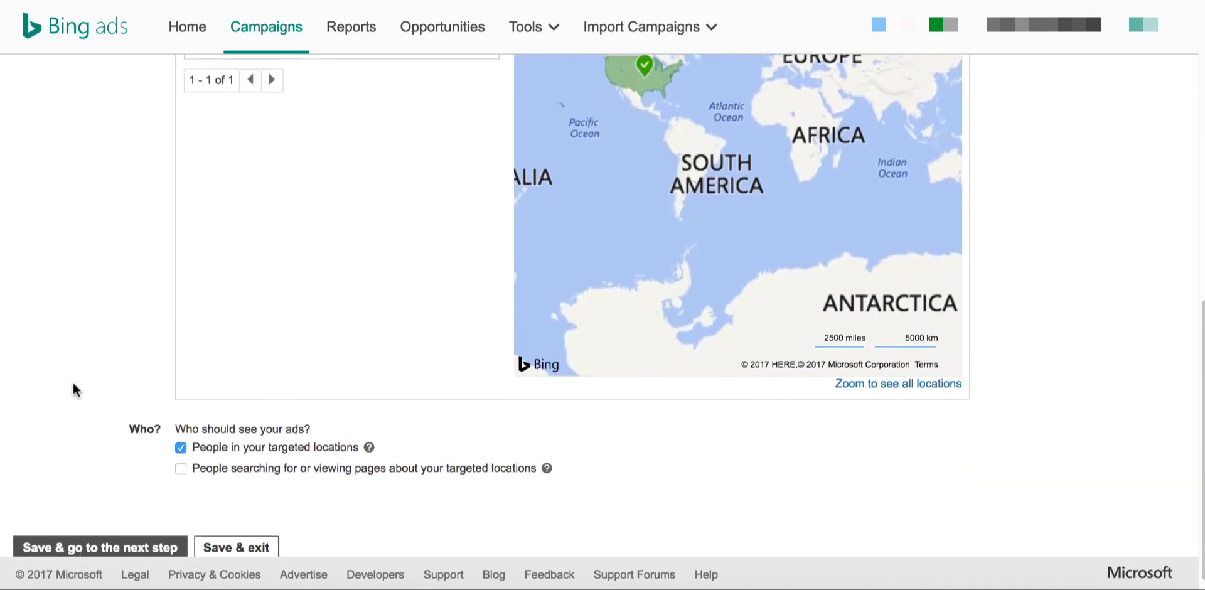
{"action": "left_click", "coordinate": [114, 538]}
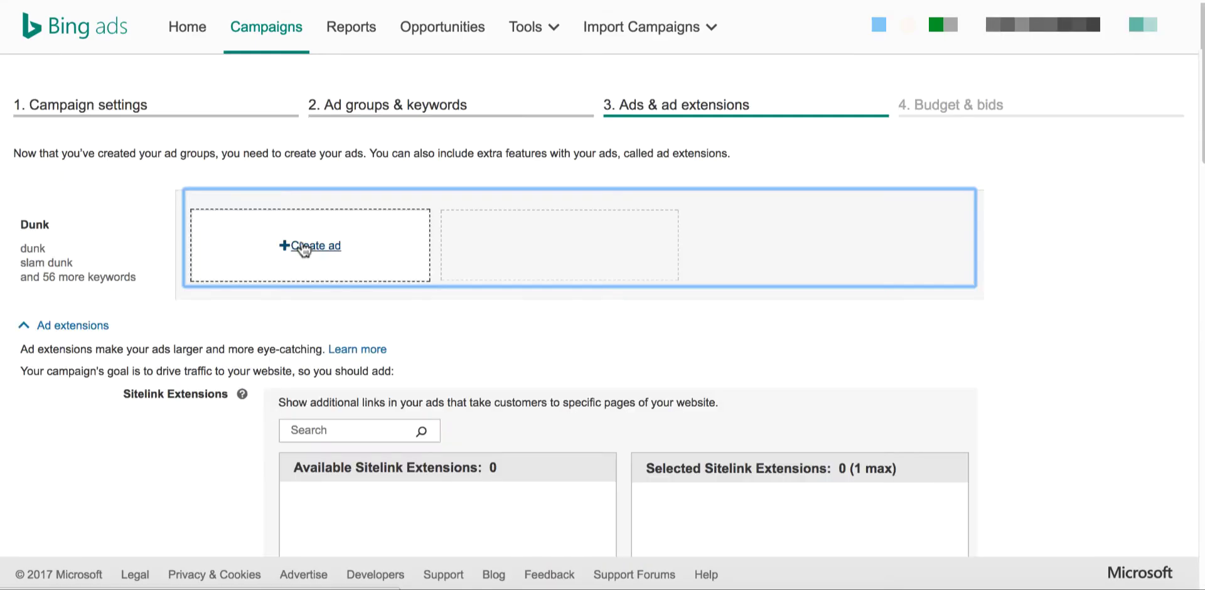
{"action": "left_click", "coordinate": [306, 245]}
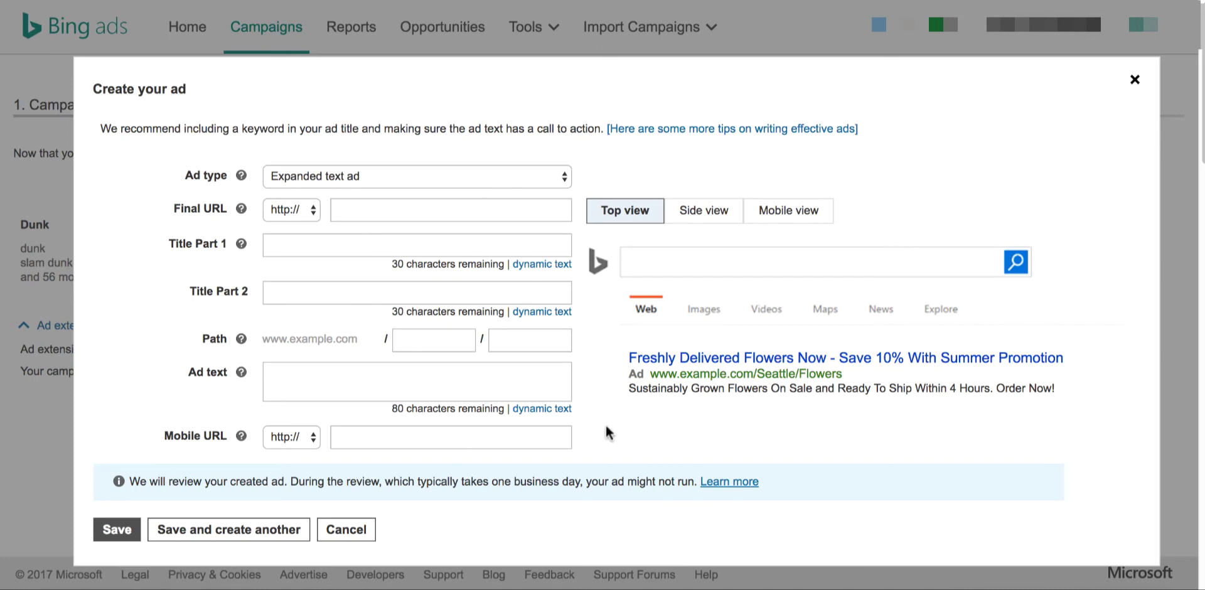
Switch to Excel, copy the title "Think You Cant Dunk?" and paste it into Title Part 1 of the new Bing ad
{"action": "left_click", "coordinate": [935, 583]}
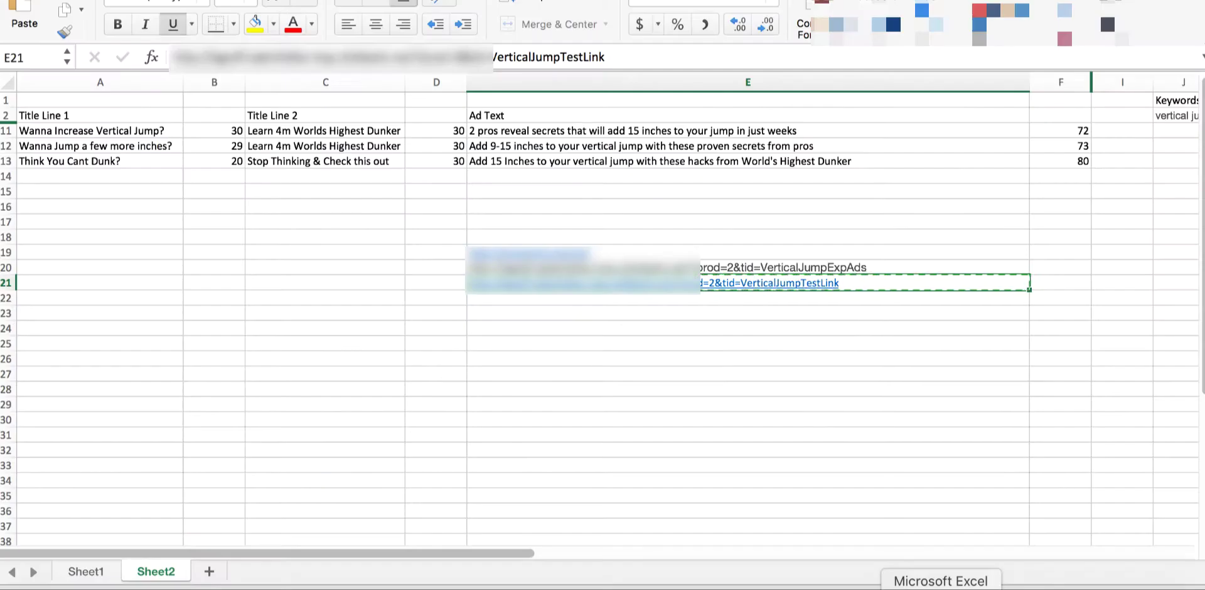
{"action": "left_click", "coordinate": [128, 131]}
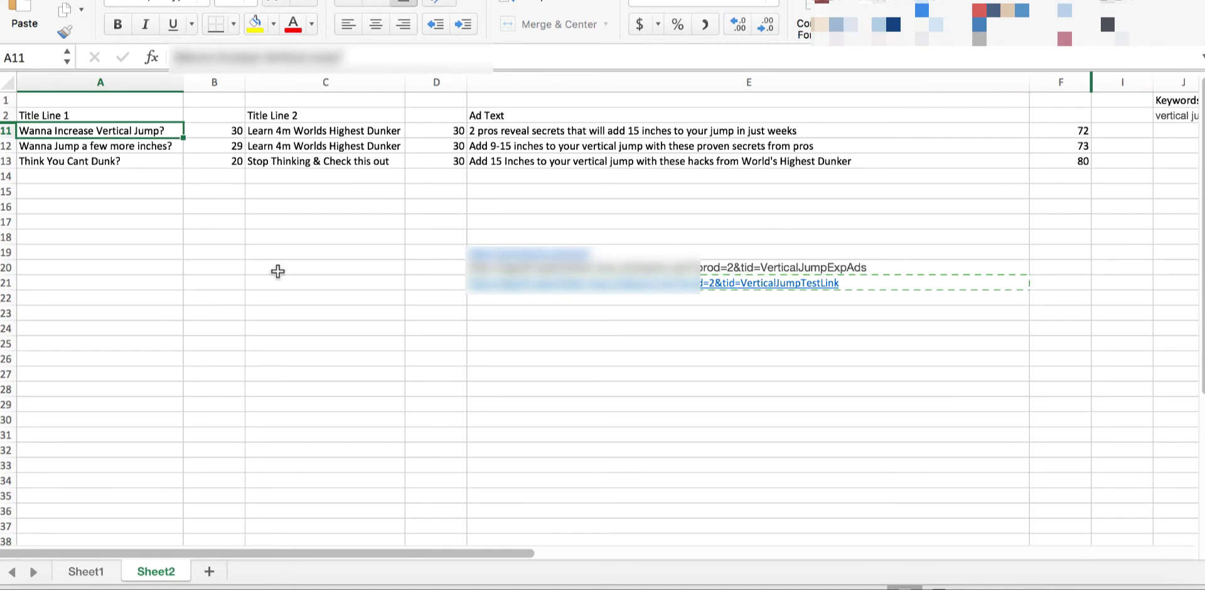
{"action": "left_click", "coordinate": [123, 162]}
{"action": "key", "text": "super+c"}
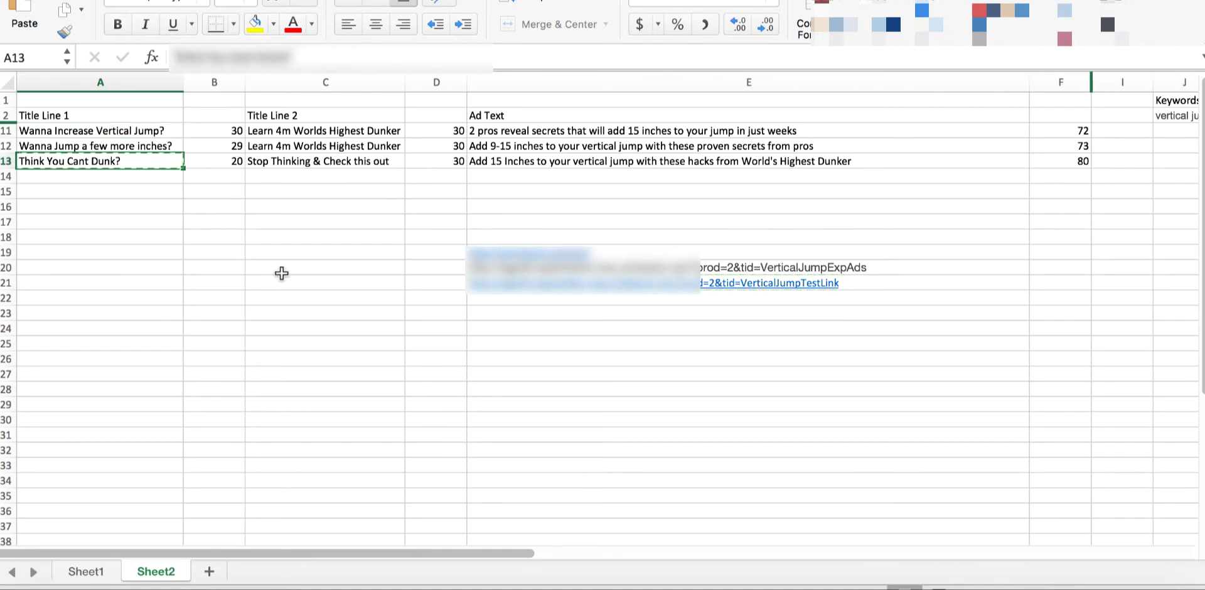
{"action": "key", "text": "super+Tab"}
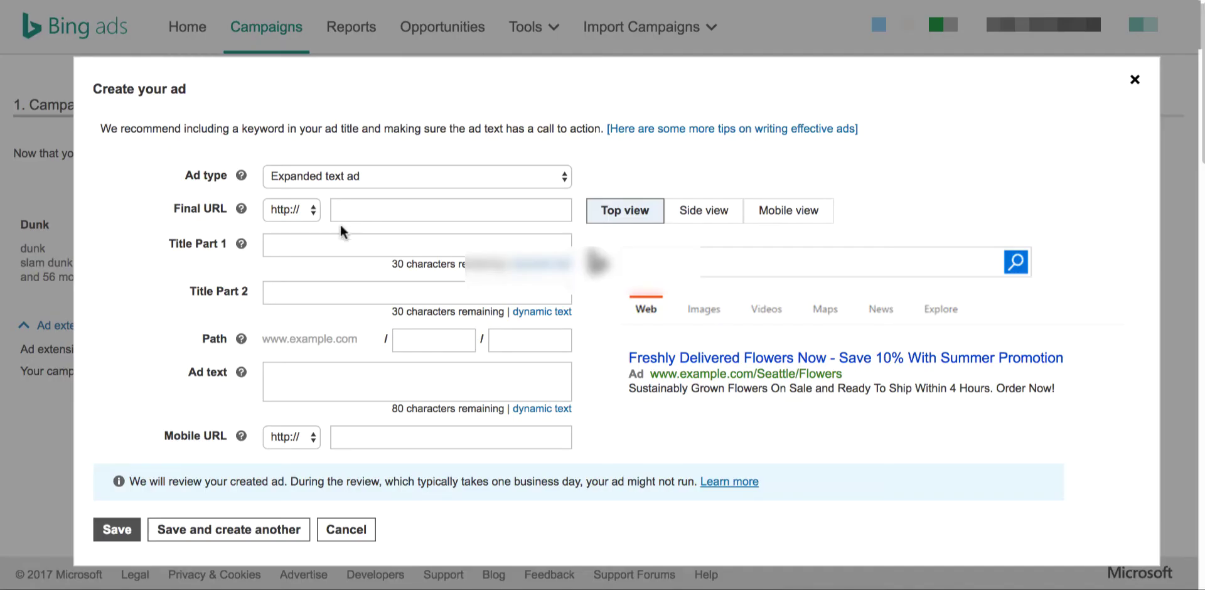
{"action": "left_click", "coordinate": [324, 237]}
{"action": "key", "text": "super+v"}
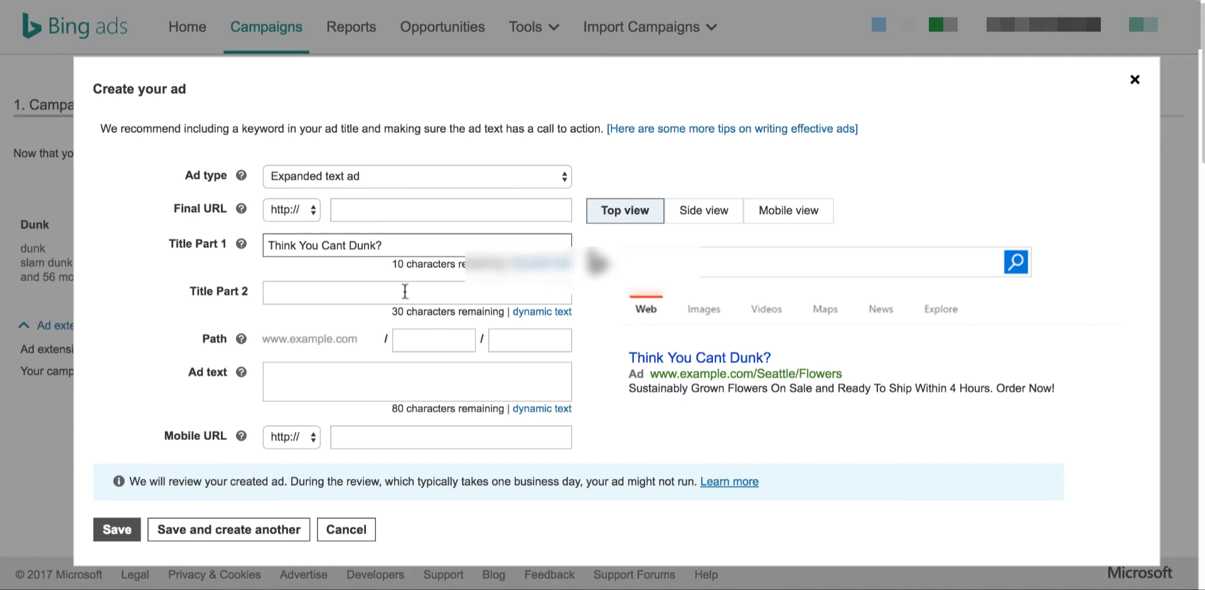
Copy the second title "Stop Thinking & Check this out" from the Excel sheet into Title Part 2 of the ad
{"action": "key", "text": "super+Tab"}
{"action": "left_click", "coordinate": [326, 162]}
{"action": "key", "text": "super+c"}
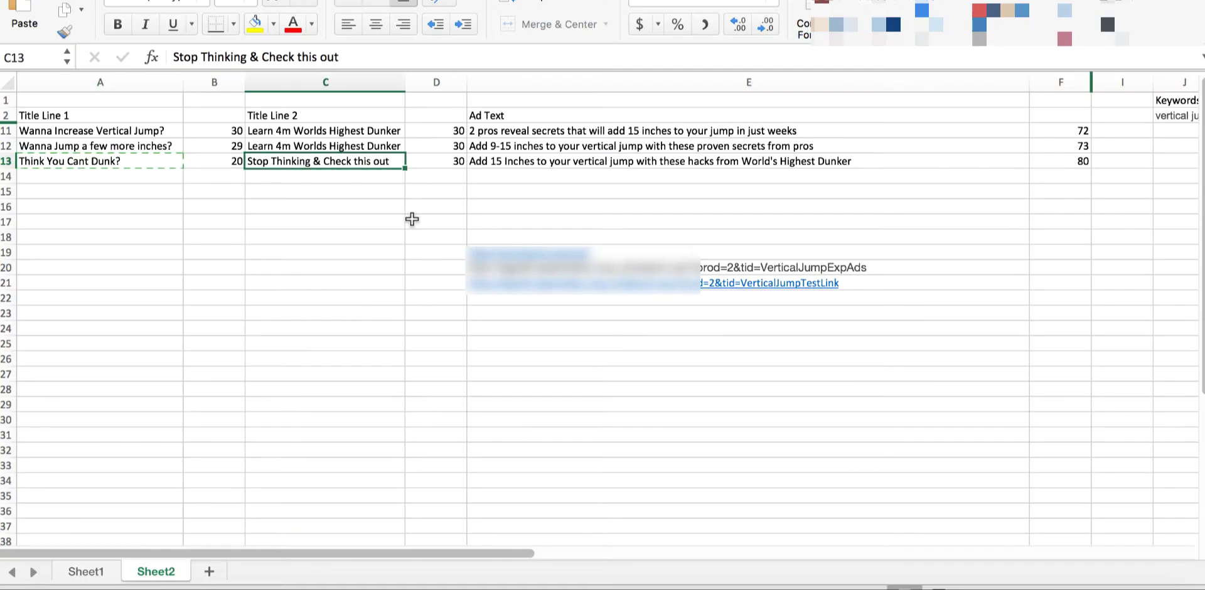
{"action": "key", "text": "super+Tab"}
{"action": "left_click", "coordinate": [334, 289]}
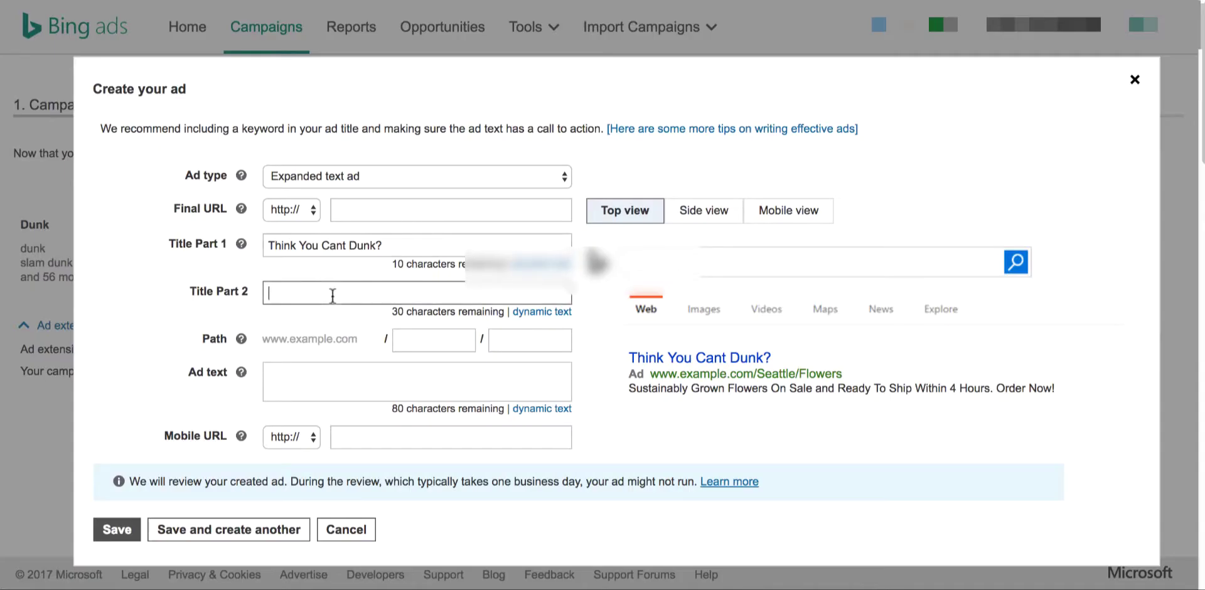
{"action": "key", "text": "super+v"}
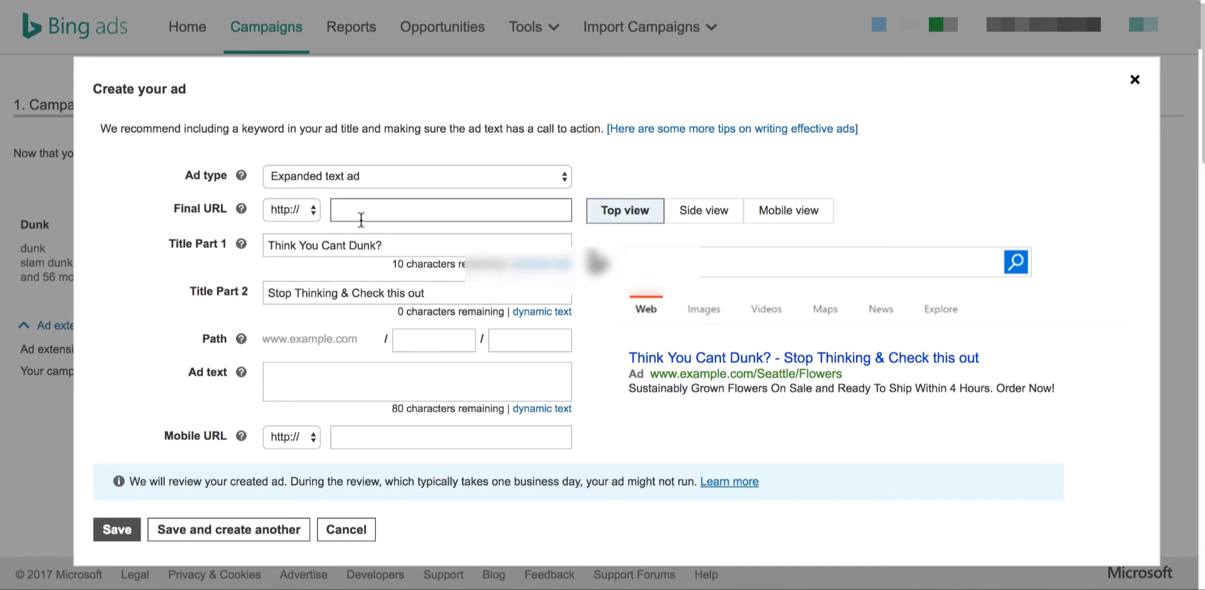
Copy the affiliate link ending in VerticalJumpTestLink from cell E21 of the Excel sheet into the ad's Final URL
{"action": "key", "text": "super+Tab"}
{"action": "left_click", "coordinate": [453, 339]}
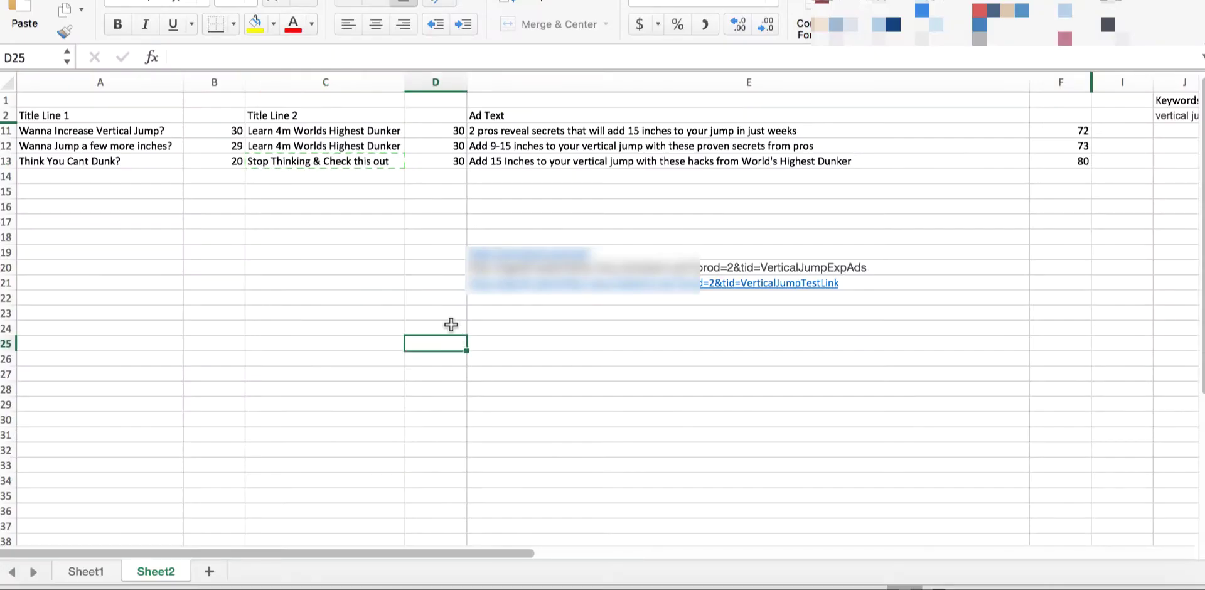
{"action": "left_click", "coordinate": [499, 268]}
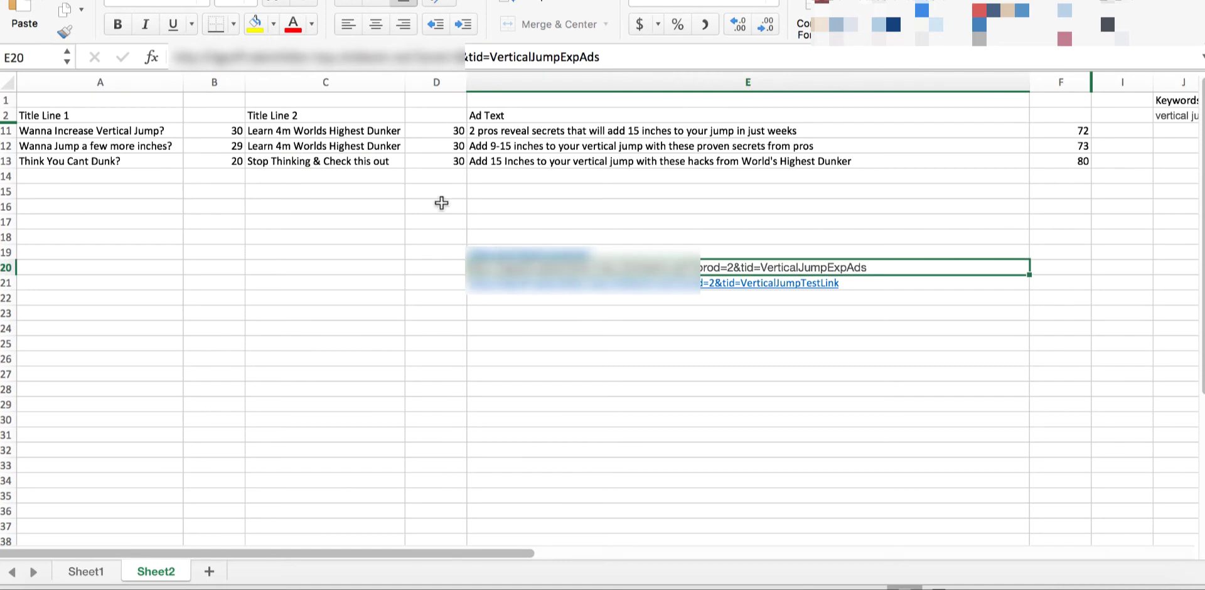
{"action": "triple_click", "coordinate": [613, 59]}
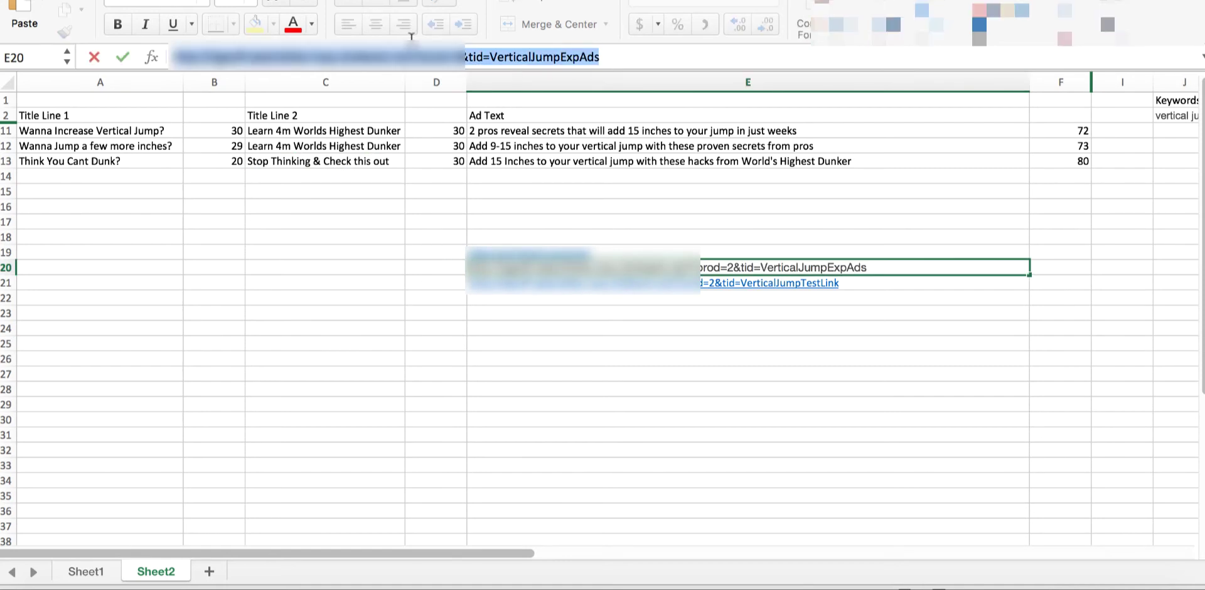
{"action": "left_click", "coordinate": [748, 387]}
{"action": "key", "text": "Up"}
{"action": "key", "text": "Up"}
{"action": "key", "text": "Up"}
{"action": "key", "text": "Up"}
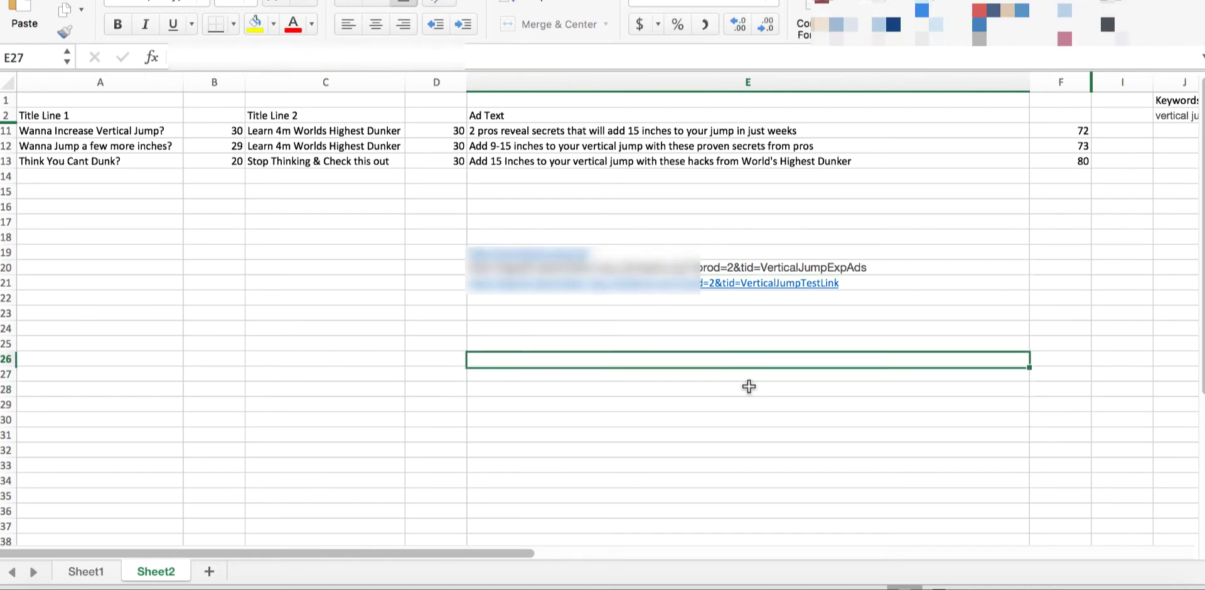
{"action": "key", "text": "Up"}
{"action": "key", "text": "Up"}
{"action": "key", "text": "Up"}
{"action": "key", "text": "super+c"}
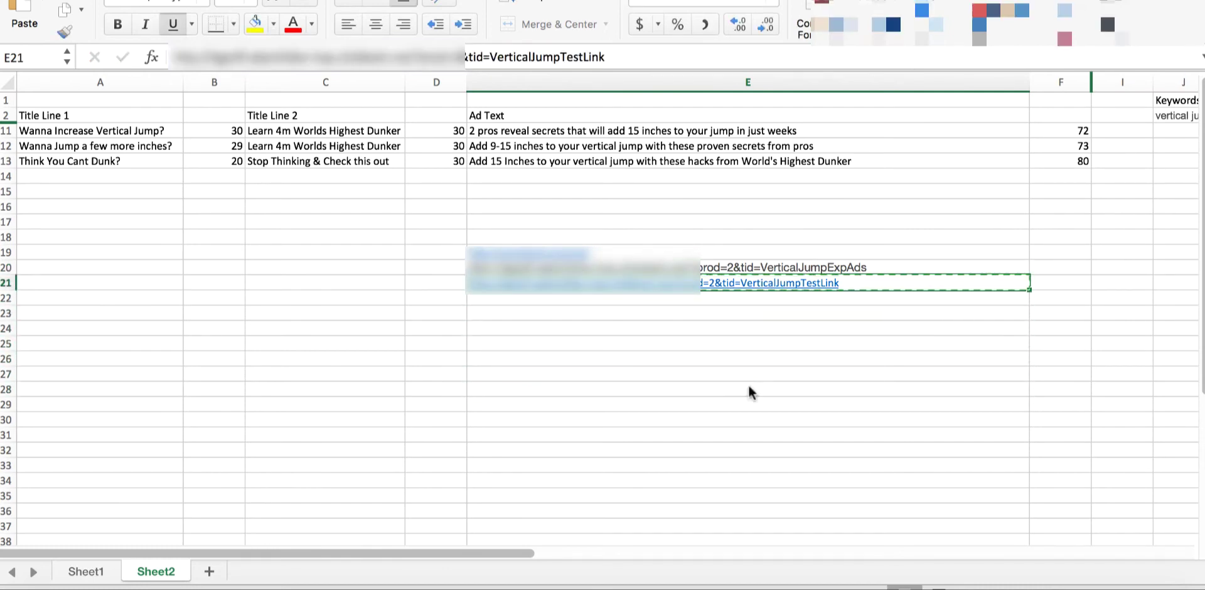
{"action": "key", "text": "super+Tab"}
{"action": "left_click", "coordinate": [373, 212]}
{"action": "key", "text": "super+v"}
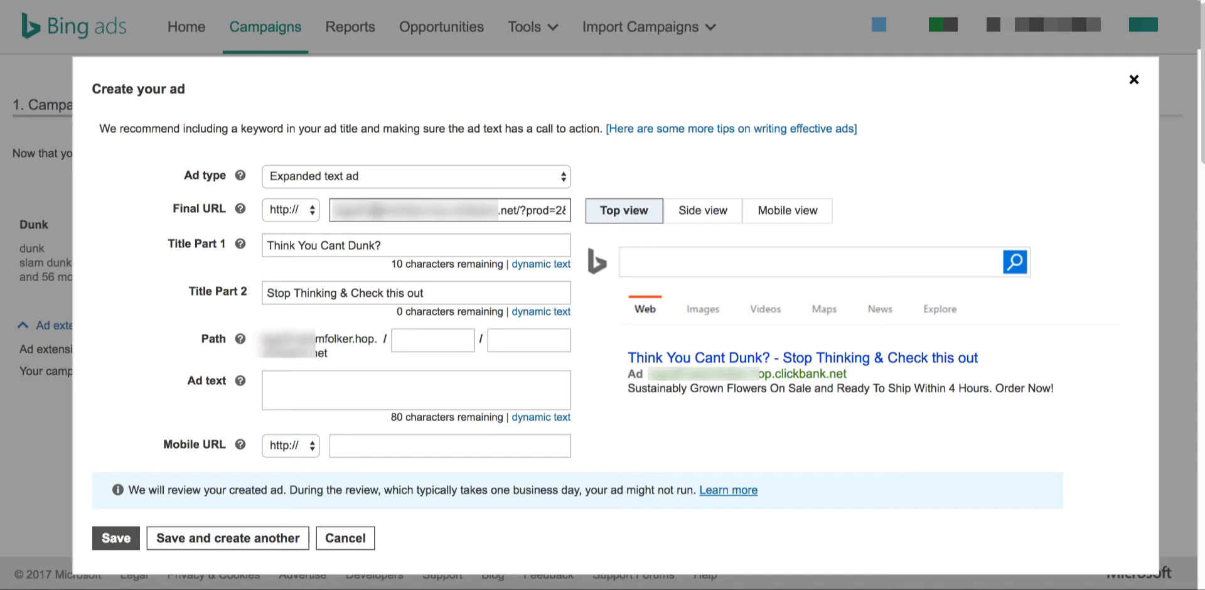
Replace the affiliate link in the ad's Final URL with vertshock.com/np/
{"action": "triple_click", "coordinate": [365, 211]}
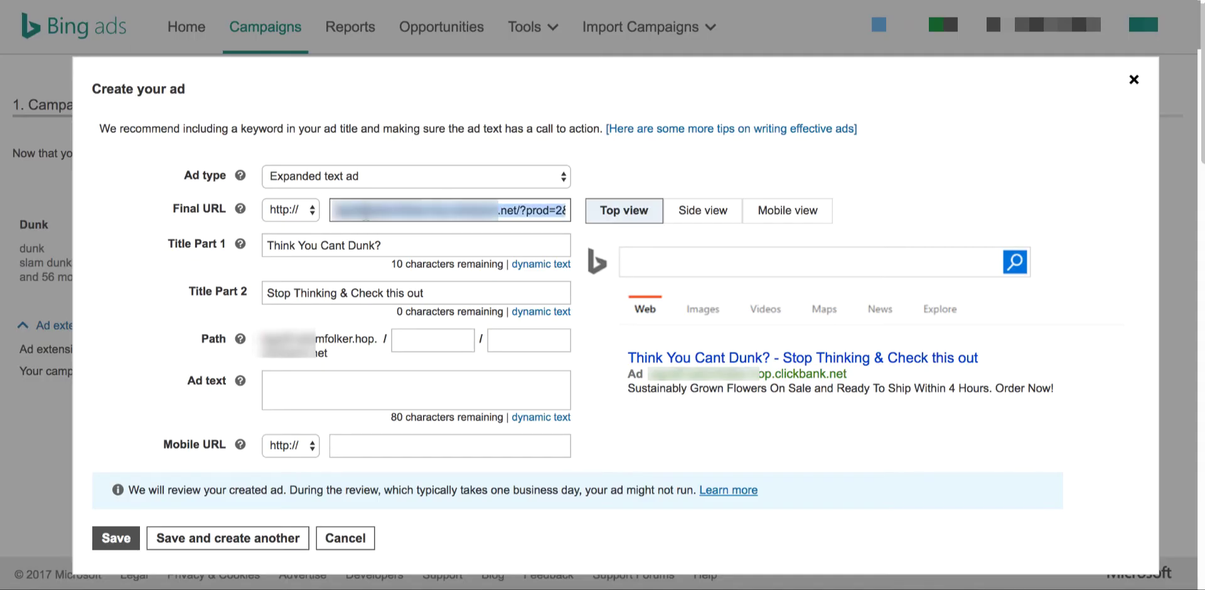
{"action": "key", "text": "BackSpace"}
{"action": "key", "text": "ctrl+v"}
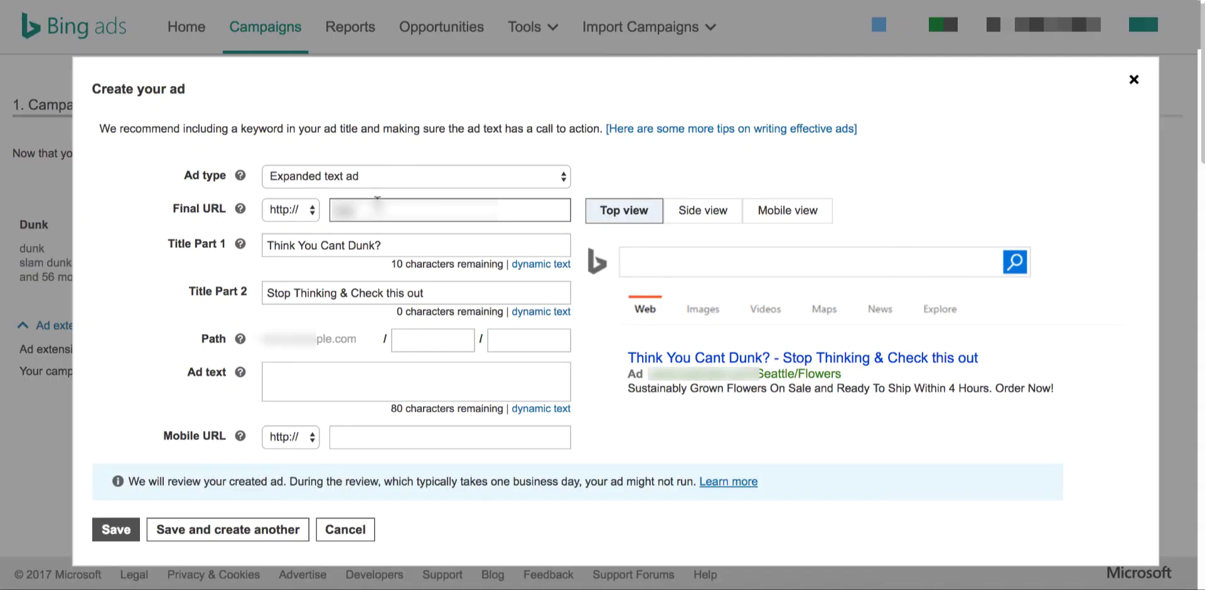
{"action": "double_click", "coordinate": [370, 209]}
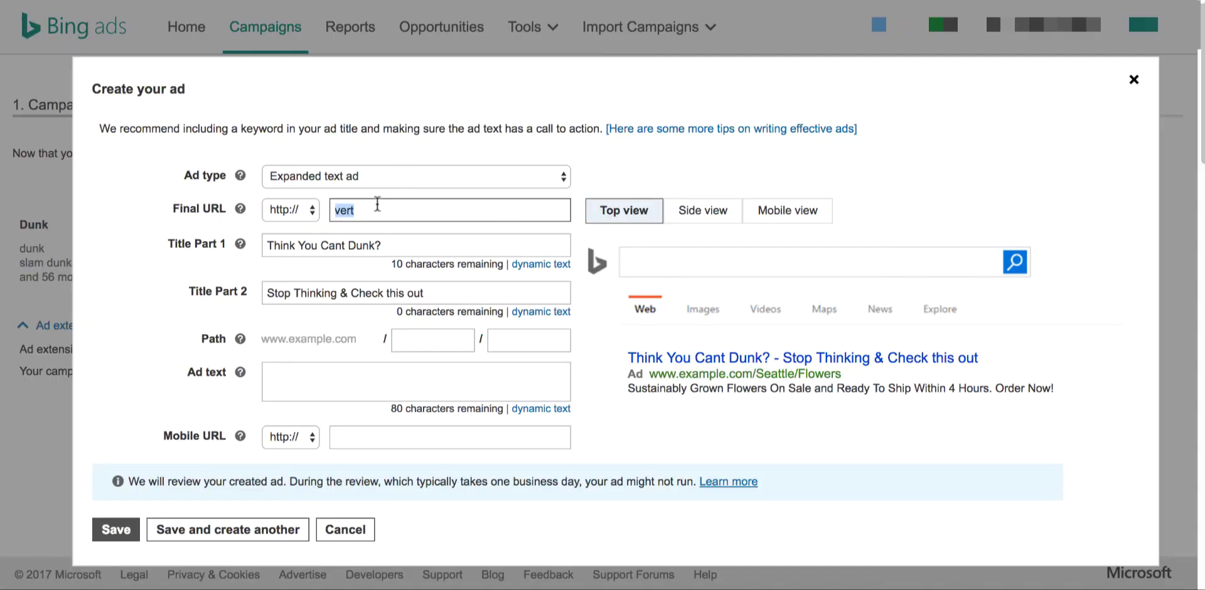
{"action": "key", "text": "ctrl+v"}
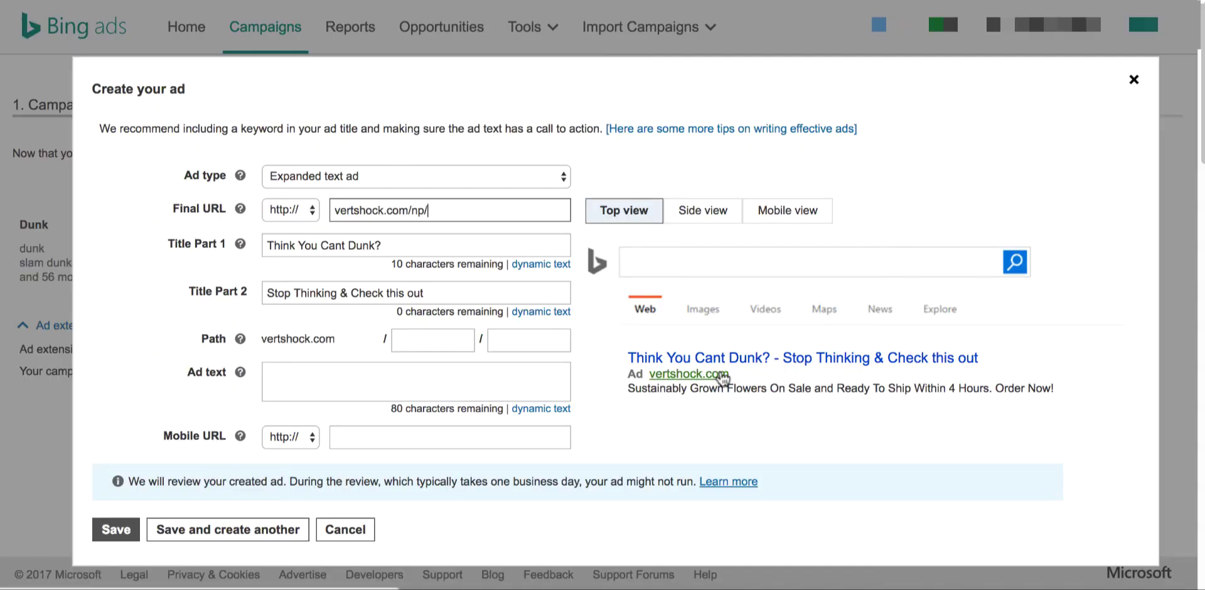
Set the first path segment of the ad's displayed URL to "np"
{"action": "left_click", "coordinate": [441, 339]}
{"action": "type", "text": "np"}
{"action": "left_click", "coordinate": [652, 437]}
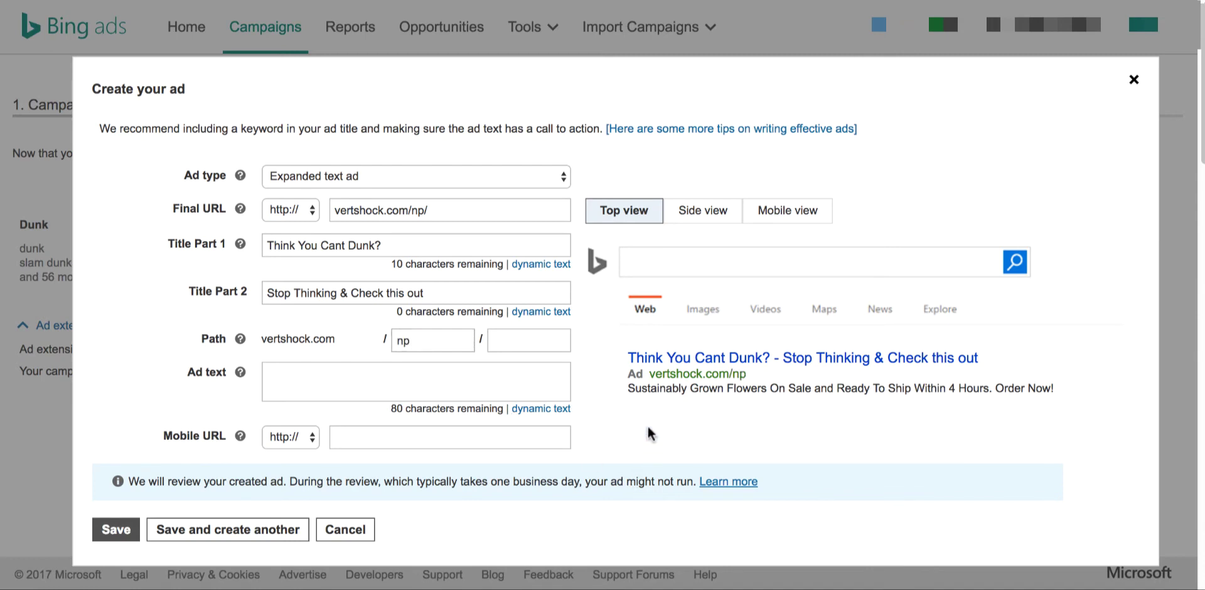
Copy "Add 15 Inches to your vertical jump with these hacks from World's Highest Dunker" from Excel into the Ad text
{"action": "left_click", "coordinate": [318, 372]}
{"action": "key", "text": "super+Tab"}
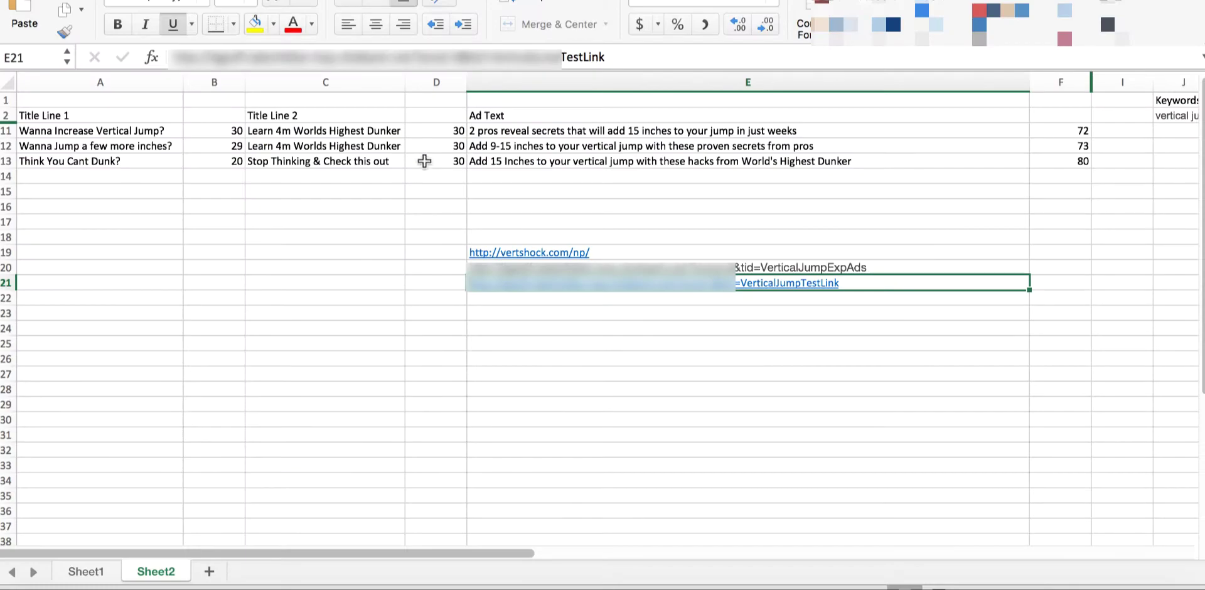
{"action": "left_click", "coordinate": [503, 161]}
{"action": "key", "text": "super+c"}
{"action": "key", "text": "super+Tab"}
{"action": "key", "text": "super+v"}
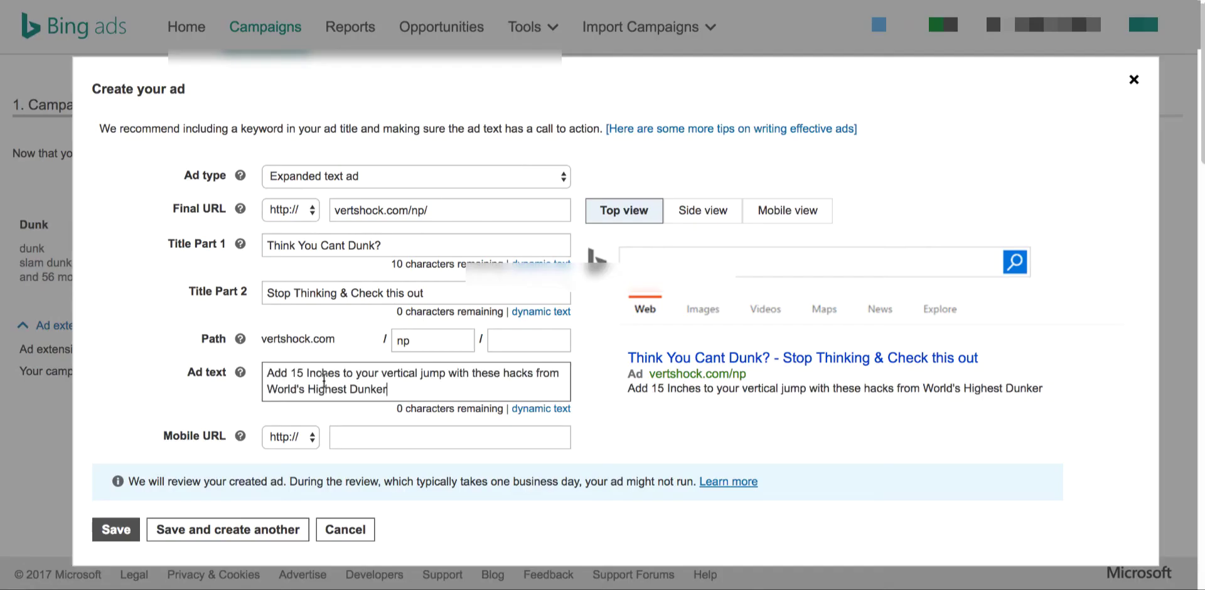
Save the "Think You Cant Dunk?" ad and a second ad titled "Wanna Jump a few more inches? - Learn 4m Worlds Highest Dunker"
{"action": "scroll", "coordinate": [625, 440], "scroll_direction": "down", "scroll_amount": 2}
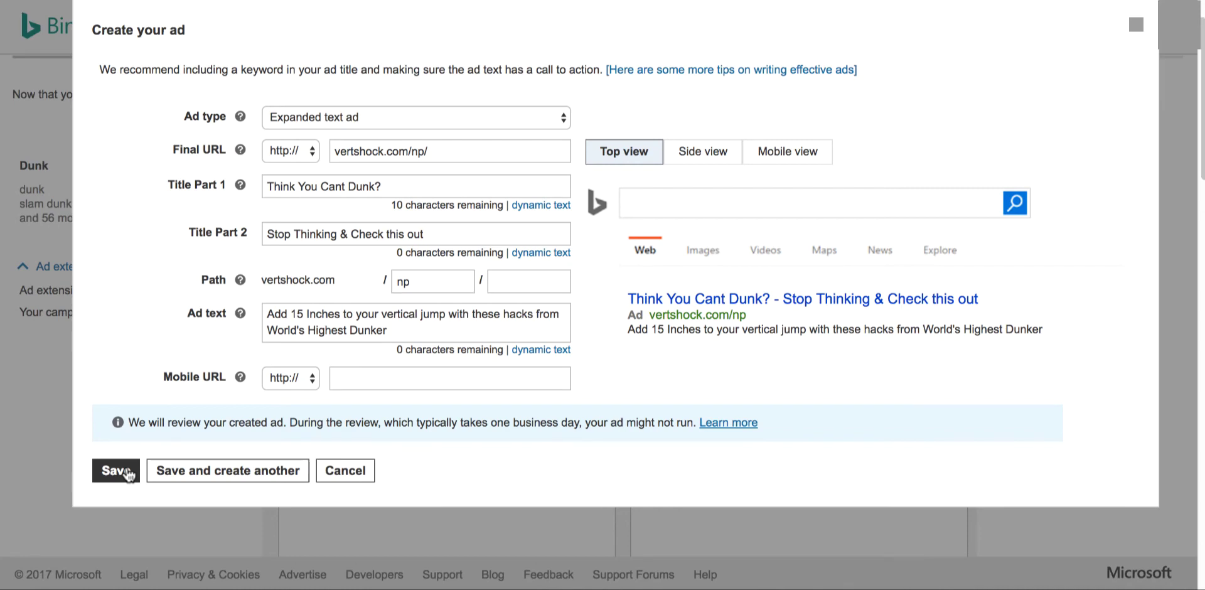
{"action": "left_click", "coordinate": [197, 473]}
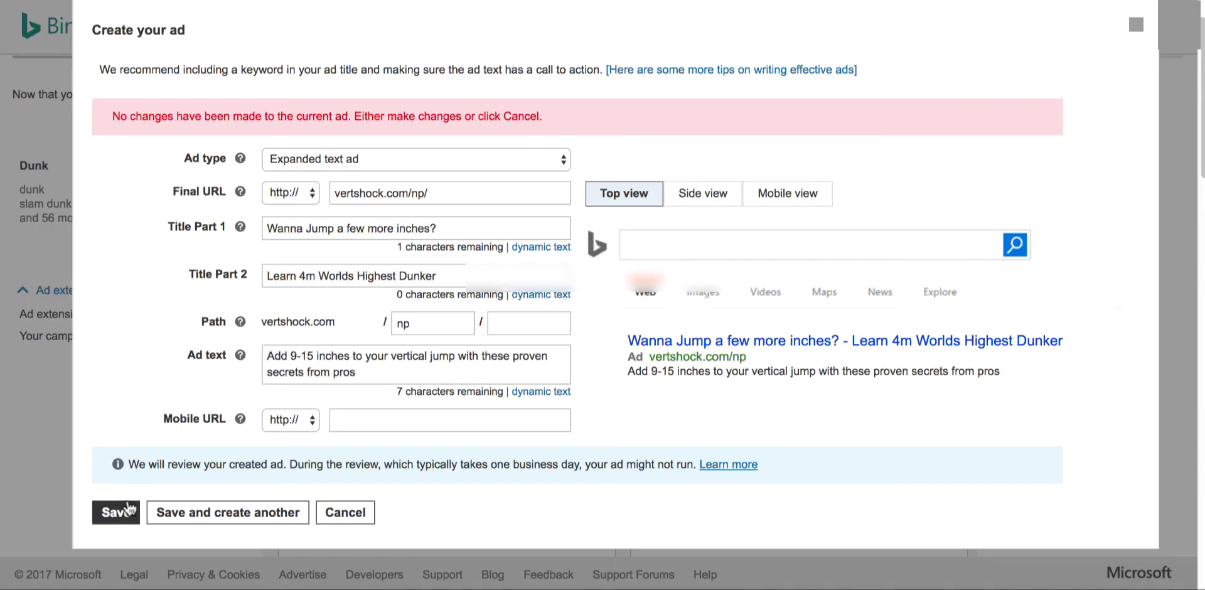
{"action": "left_click", "coordinate": [117, 512]}
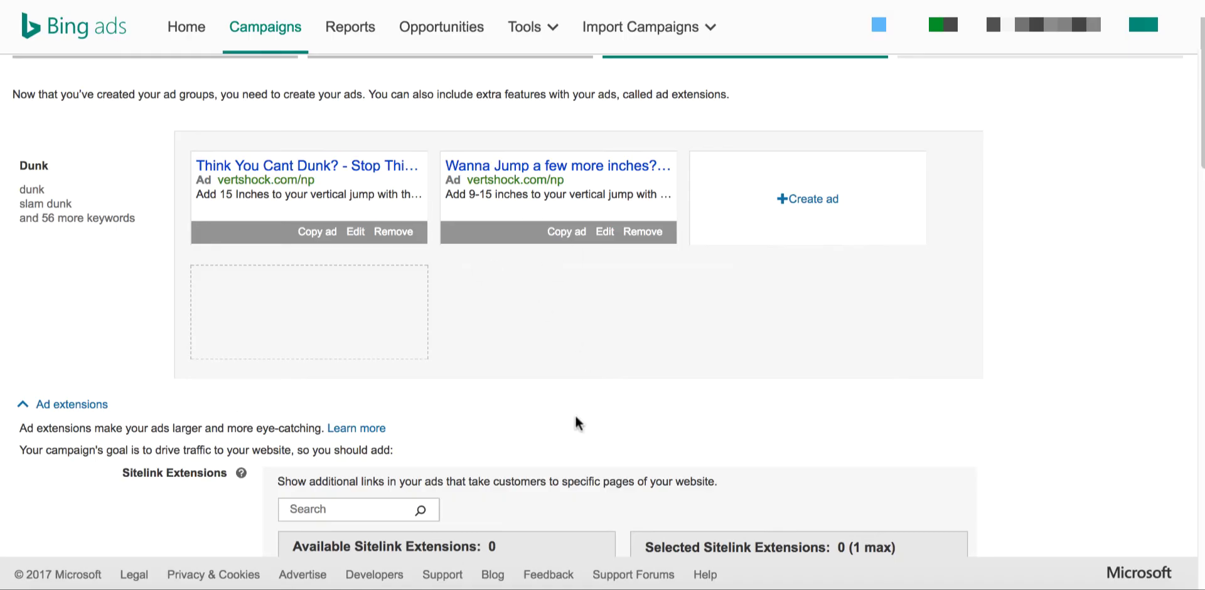
Continue to the budget and bids stage, set the Dunk ad group's bid to 0.40 USD, and save the campaign
{"action": "scroll", "coordinate": [569, 424], "scroll_direction": "down", "scroll_amount": 12}
{"action": "scroll", "coordinate": [569, 430], "scroll_direction": "down", "scroll_amount": 10}
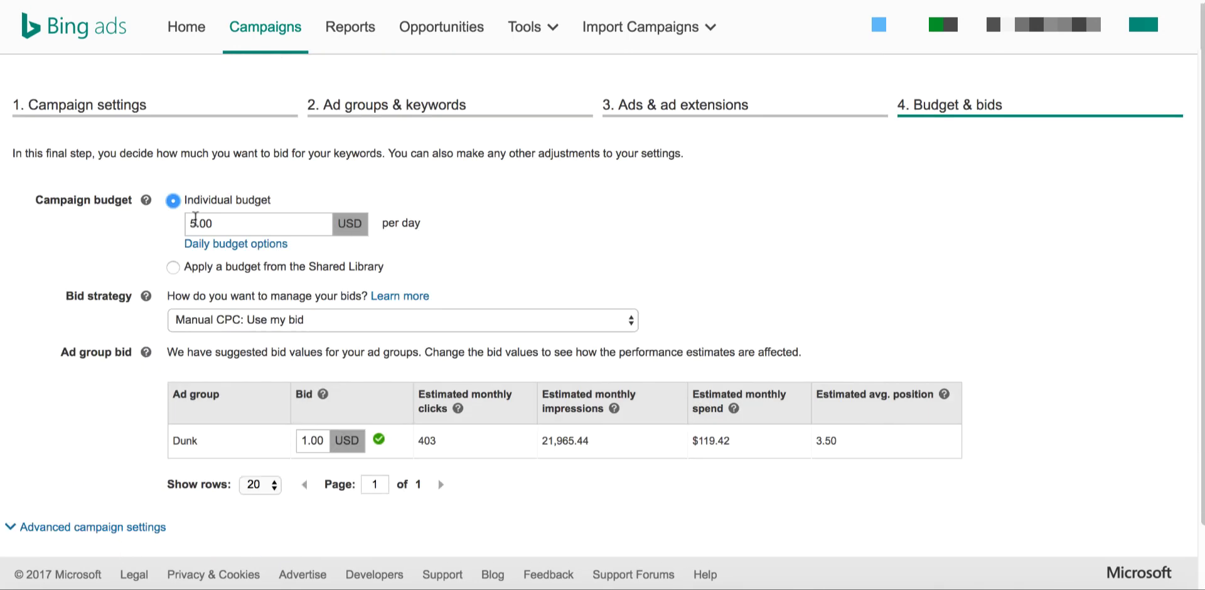
{"action": "left_click", "coordinate": [310, 441]}
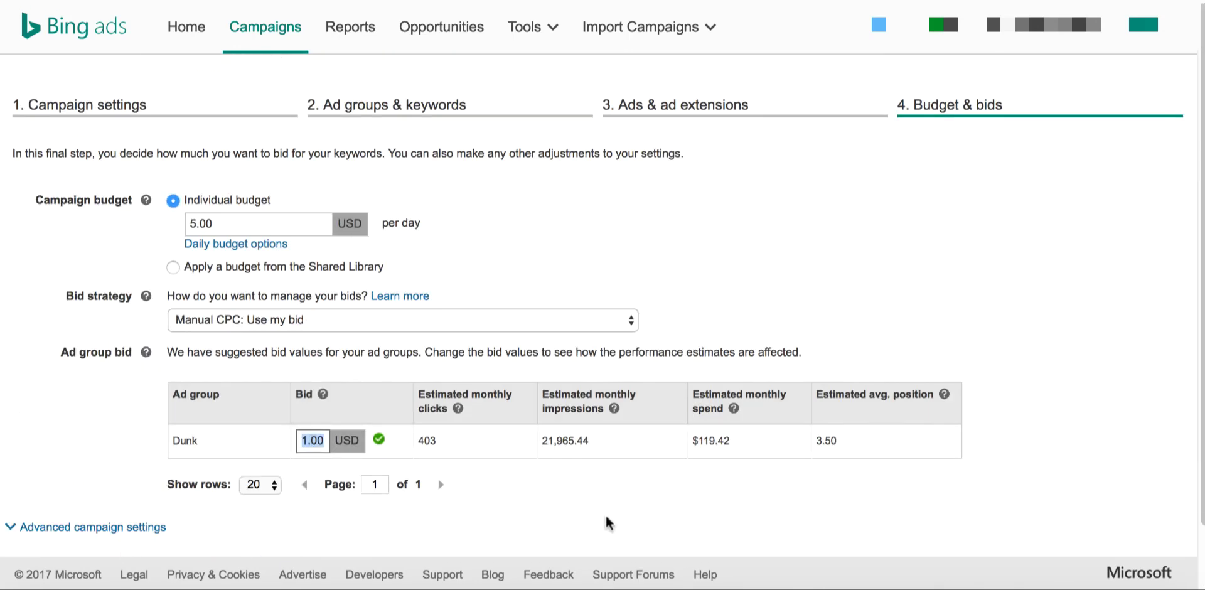
{"action": "type", "text": "0.40"}
{"action": "scroll", "coordinate": [538, 506], "scroll_direction": "down", "scroll_amount": 2}
{"action": "left_click", "coordinate": [150, 455]}
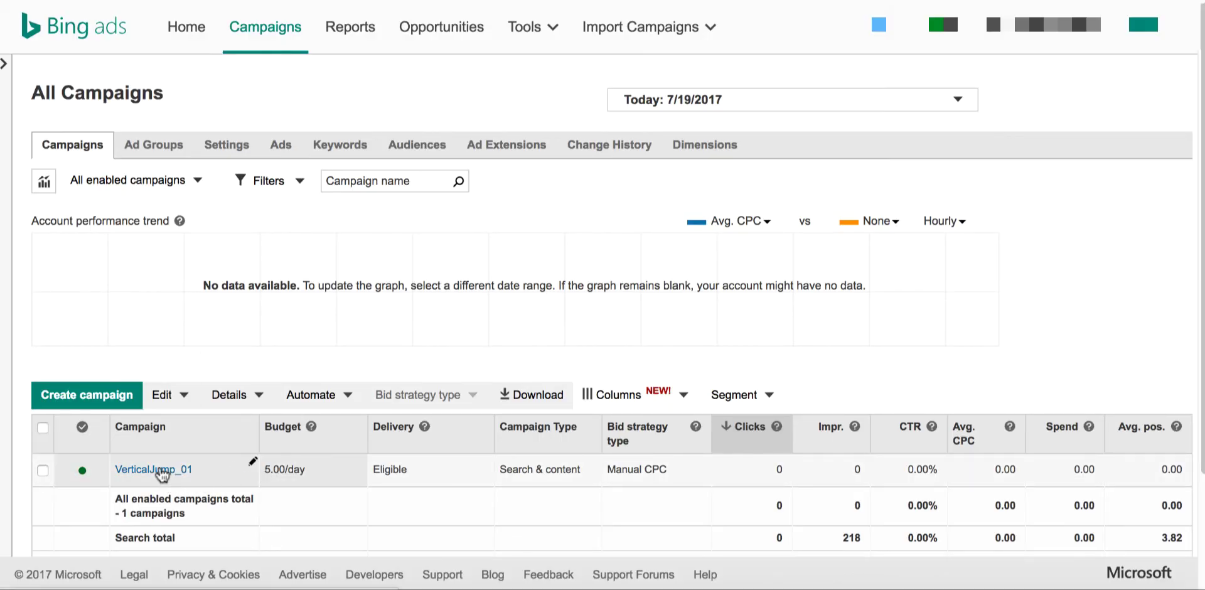
Open the Dunk ad group of the VerticalJump_01 campaign and show its list of ads
{"action": "left_click", "coordinate": [158, 470]}
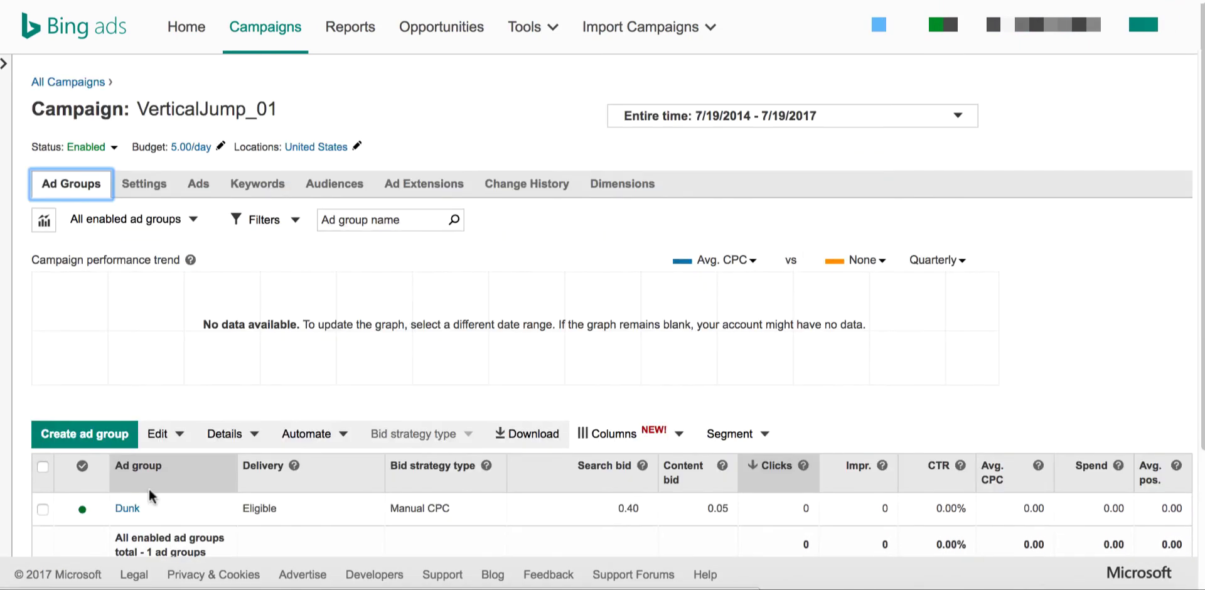
{"action": "left_click", "coordinate": [130, 509]}
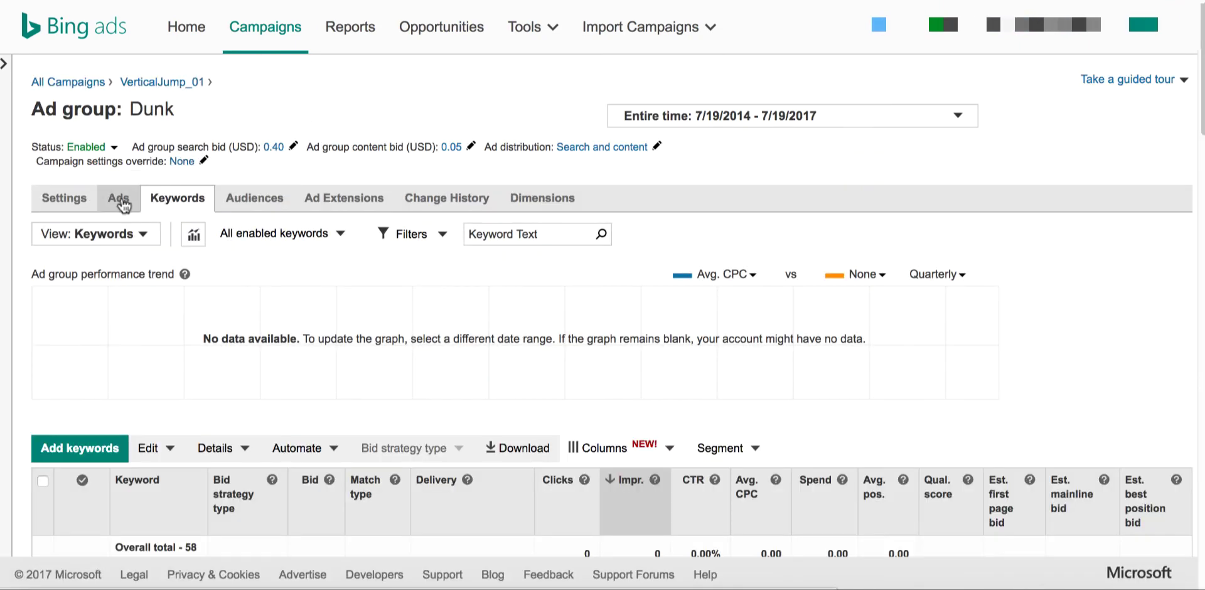
{"action": "left_click", "coordinate": [120, 198]}
{"action": "scroll", "coordinate": [354, 456], "scroll_direction": "down", "scroll_amount": 3}
{"action": "scroll", "coordinate": [314, 354], "scroll_direction": "up", "scroll_amount": 2}
{"action": "scroll", "coordinate": [313, 358], "scroll_direction": "down", "scroll_amount": 3}
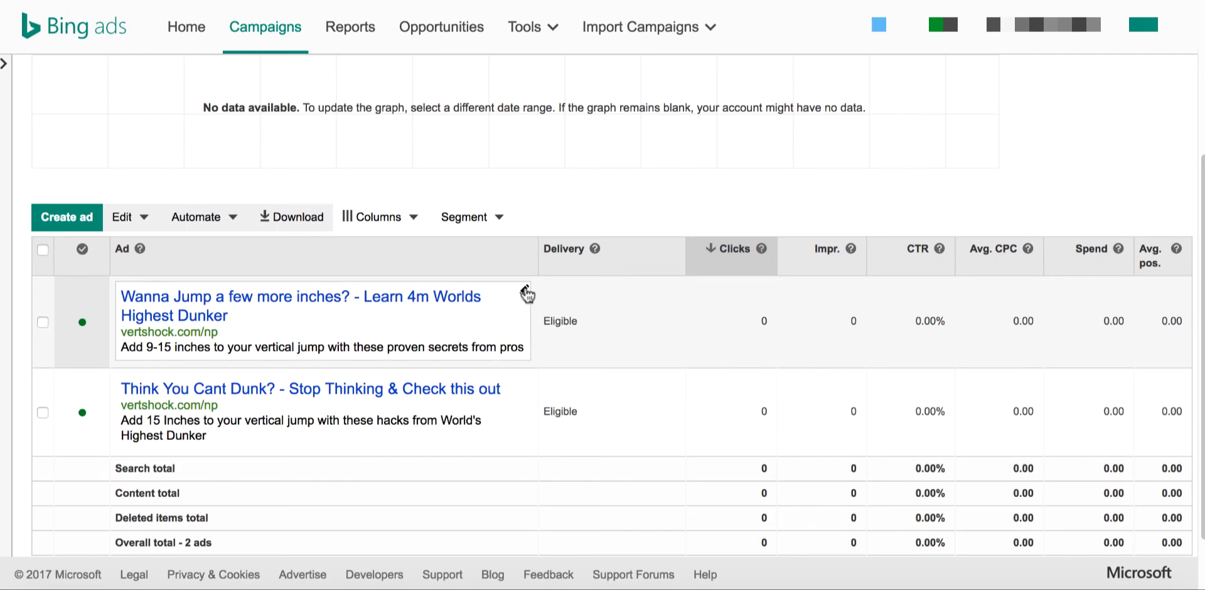
Copy the affiliate link ending in VerticalJumpExpAds from cell E20 in Excel into the "Wanna Jump a few more inches?" ad's tracking template and save
{"action": "left_click", "coordinate": [525, 289]}
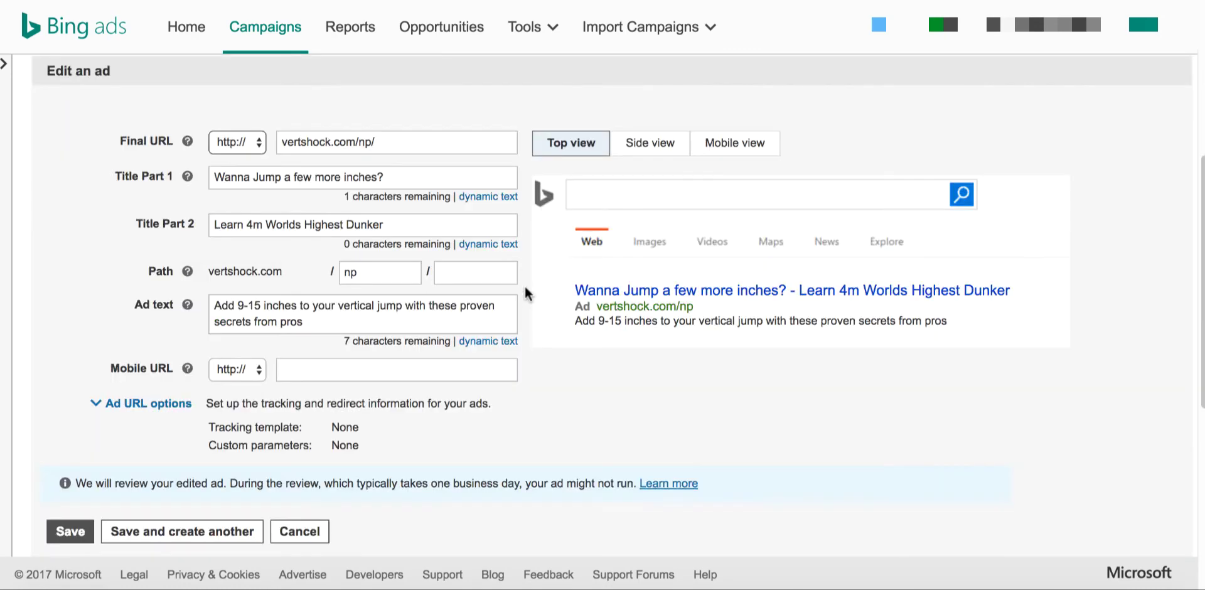
{"action": "left_click", "coordinate": [146, 404]}
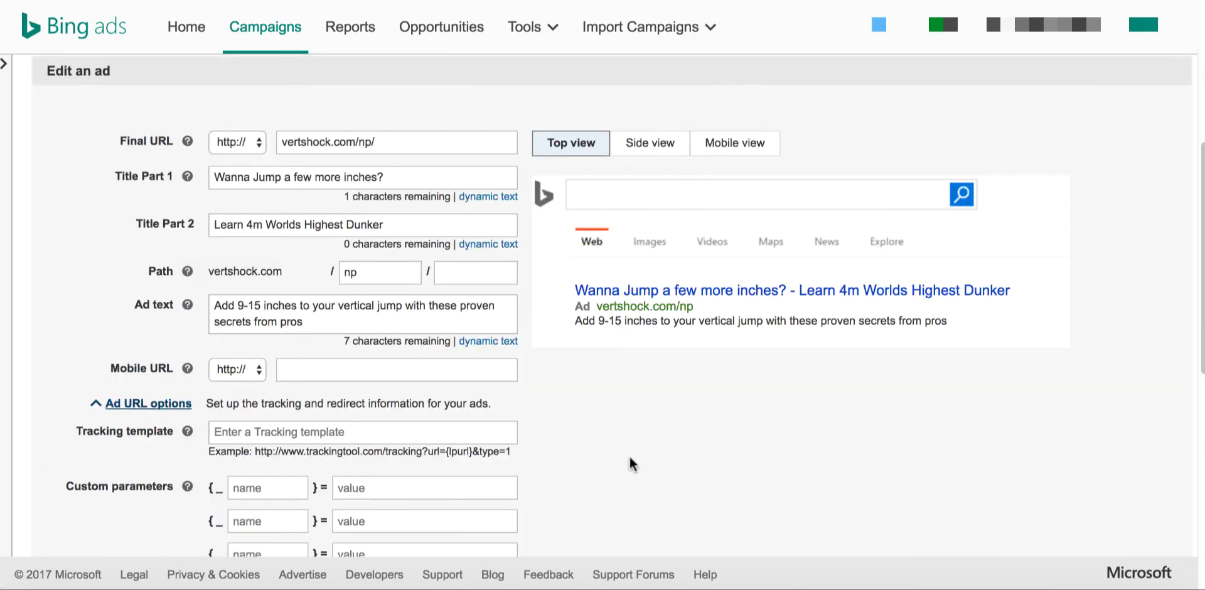
{"action": "scroll", "coordinate": [629, 453], "scroll_direction": "down", "scroll_amount": 2}
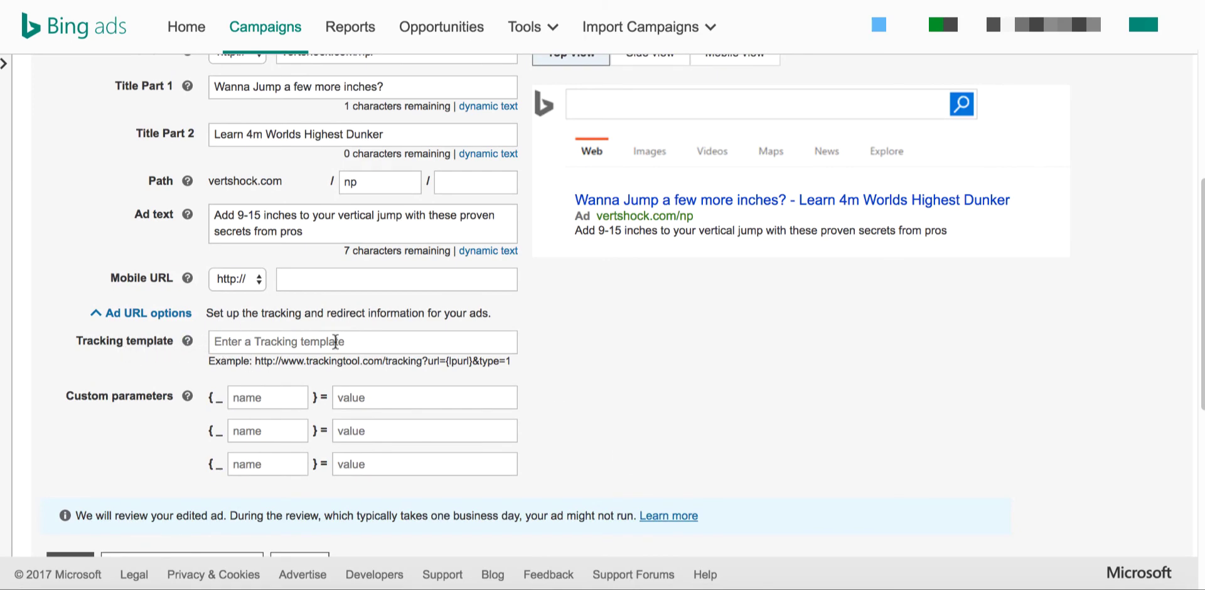
{"action": "key", "text": "super+Tab"}
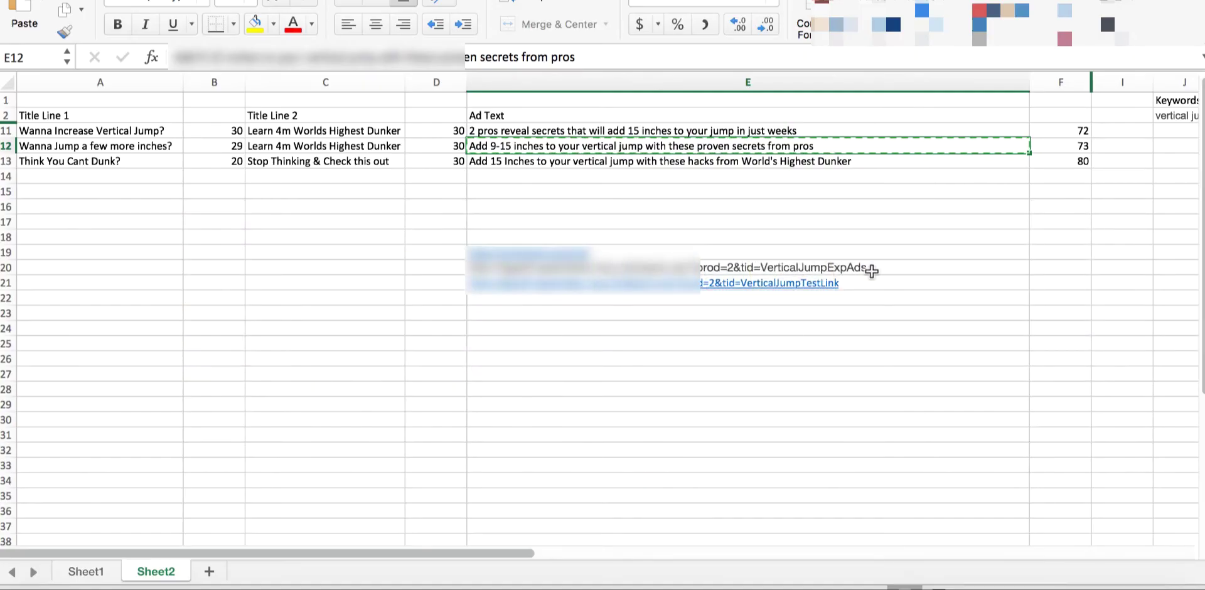
{"action": "left_click", "coordinate": [869, 268]}
{"action": "key", "text": "super+c"}
{"action": "key", "text": "super+Tab"}
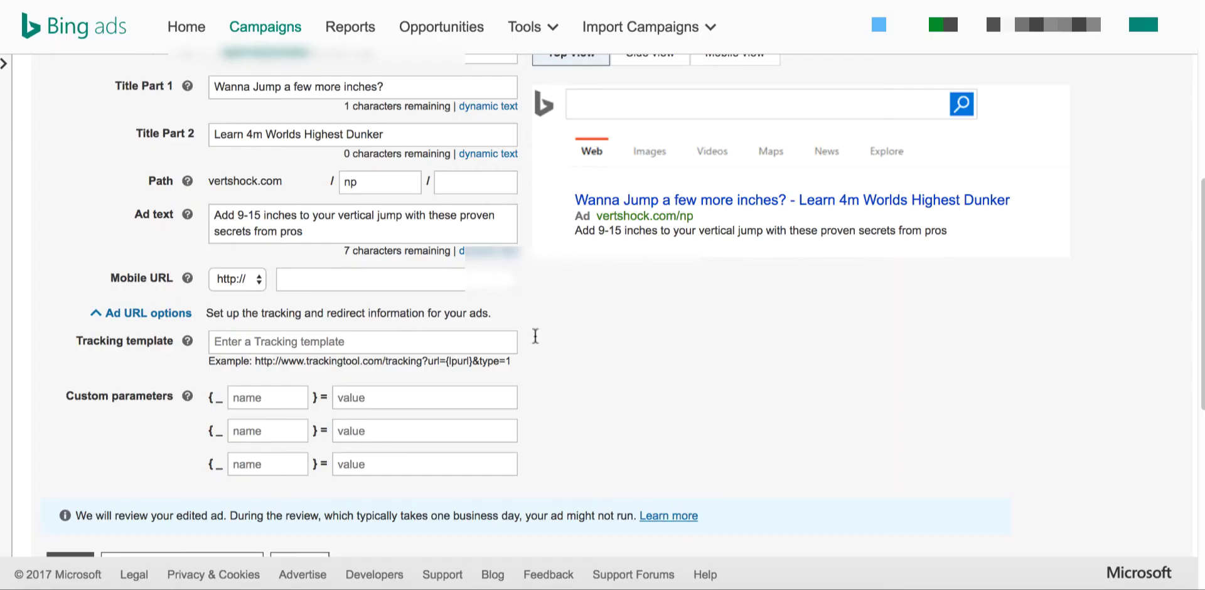
{"action": "left_click", "coordinate": [356, 340]}
{"action": "key", "text": "super+v"}
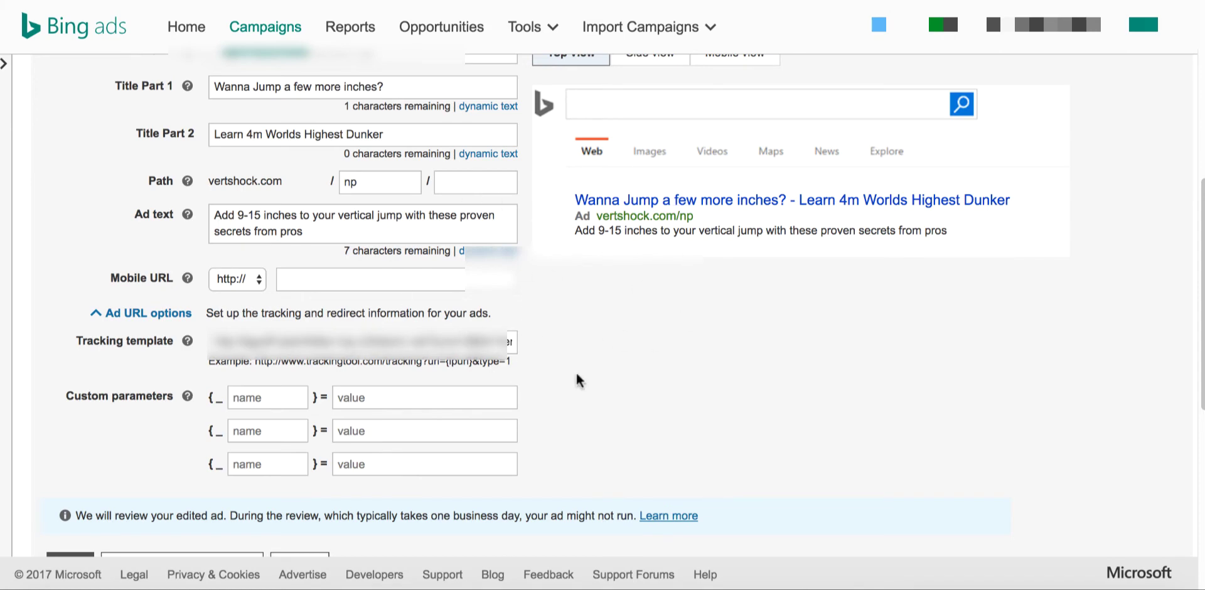
{"action": "scroll", "coordinate": [625, 378], "scroll_direction": "down", "scroll_amount": 3}
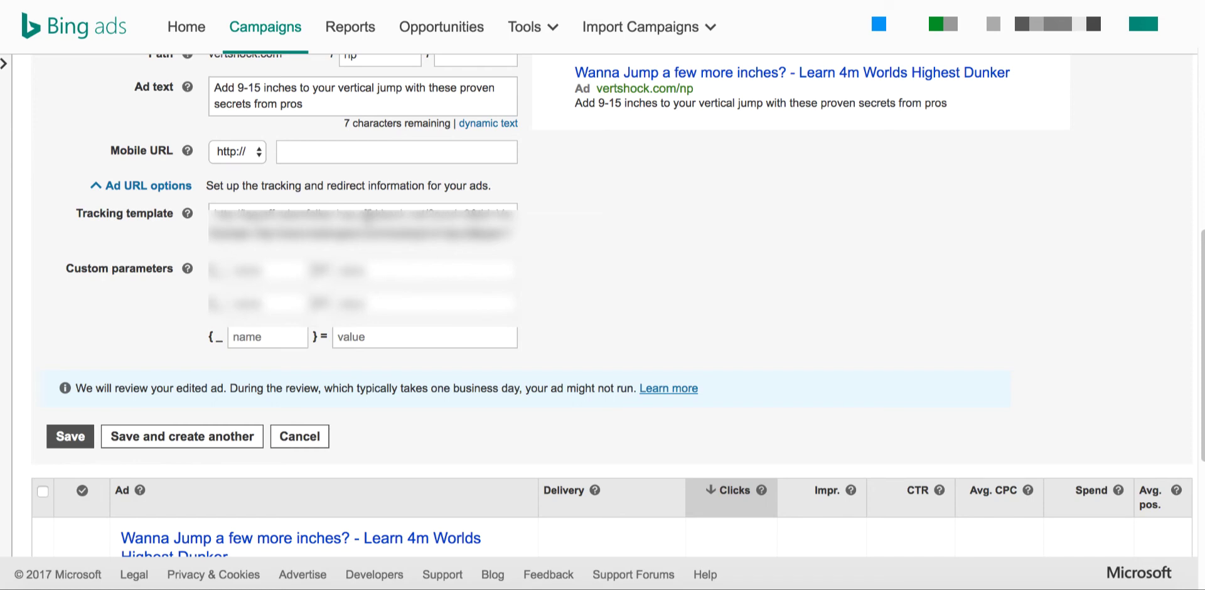
{"action": "left_click", "coordinate": [70, 436]}
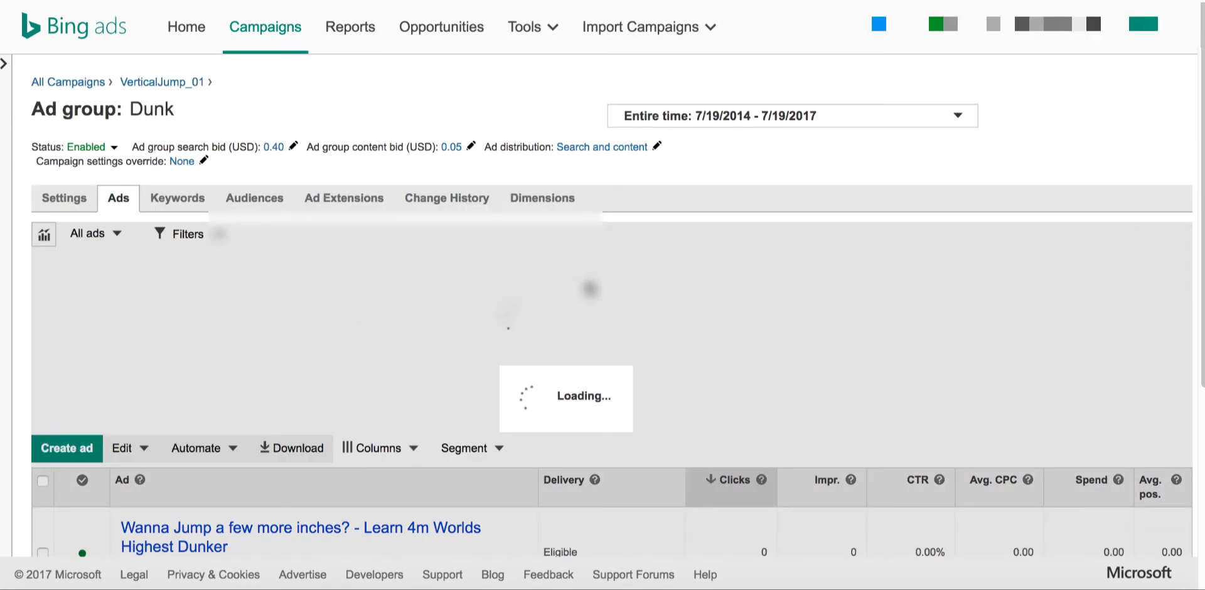
Enter the affiliate link from cell E20 as the tracking template of the "Think You Cant Dunk?" ad and save the ad
{"action": "scroll", "coordinate": [585, 285], "scroll_direction": "down", "scroll_amount": 5}
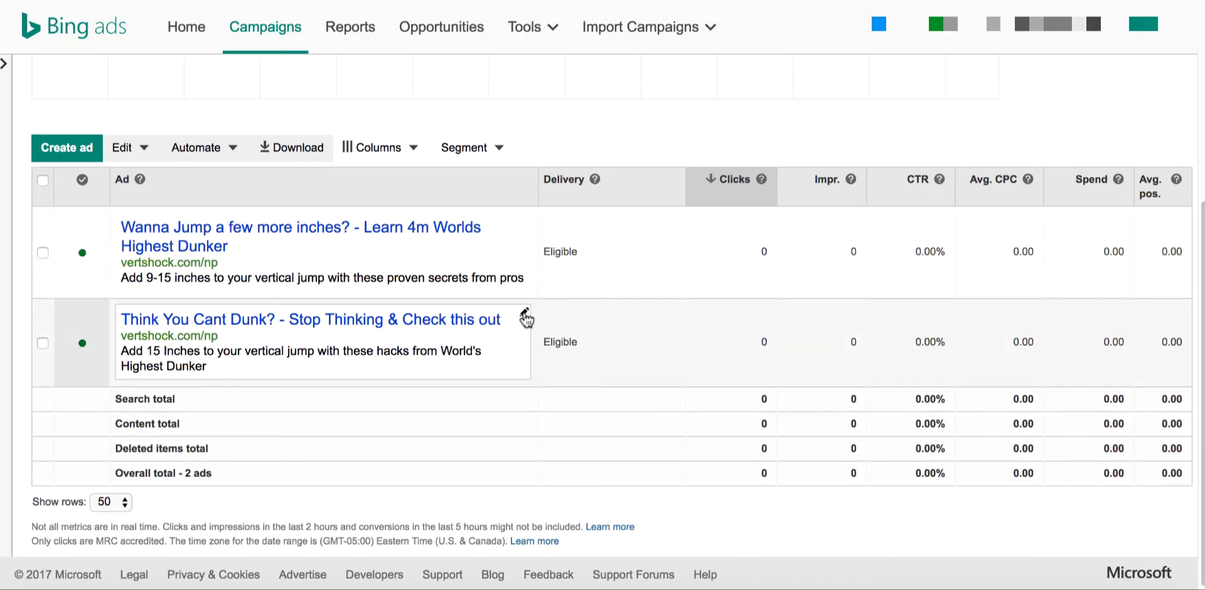
{"action": "left_click", "coordinate": [524, 315]}
{"action": "left_click", "coordinate": [165, 405]}
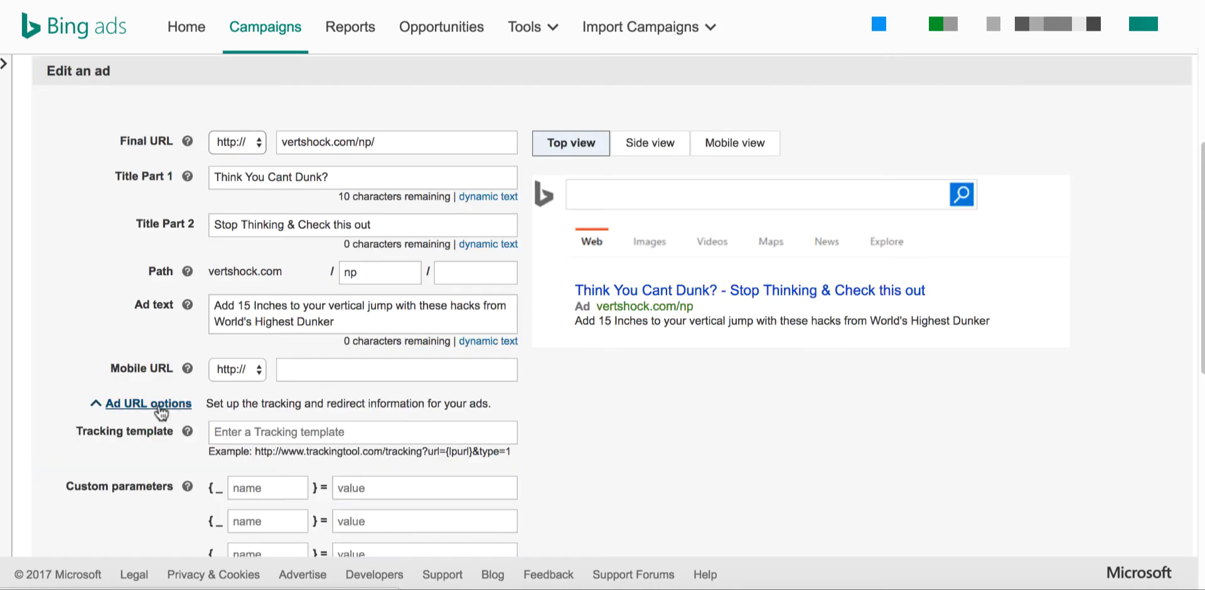
{"action": "scroll", "coordinate": [726, 441], "scroll_direction": "down", "scroll_amount": 2}
{"action": "key", "text": "super+Tab"}
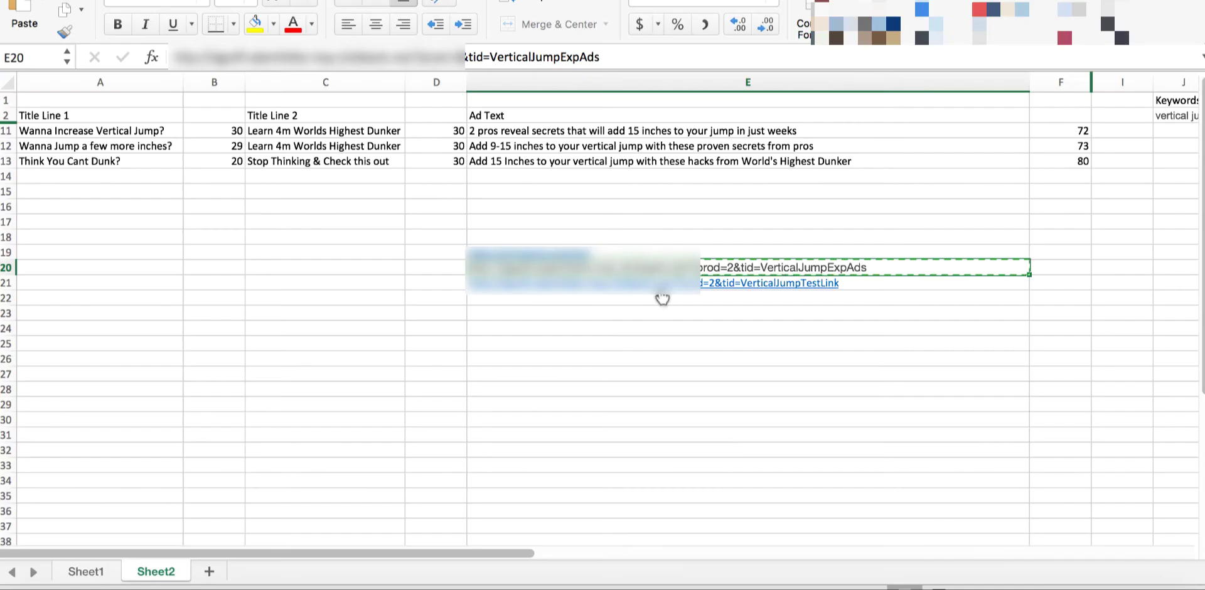
{"action": "left_click", "coordinate": [288, 305]}
{"action": "scroll", "coordinate": [634, 390], "scroll_direction": "down", "scroll_amount": 3}
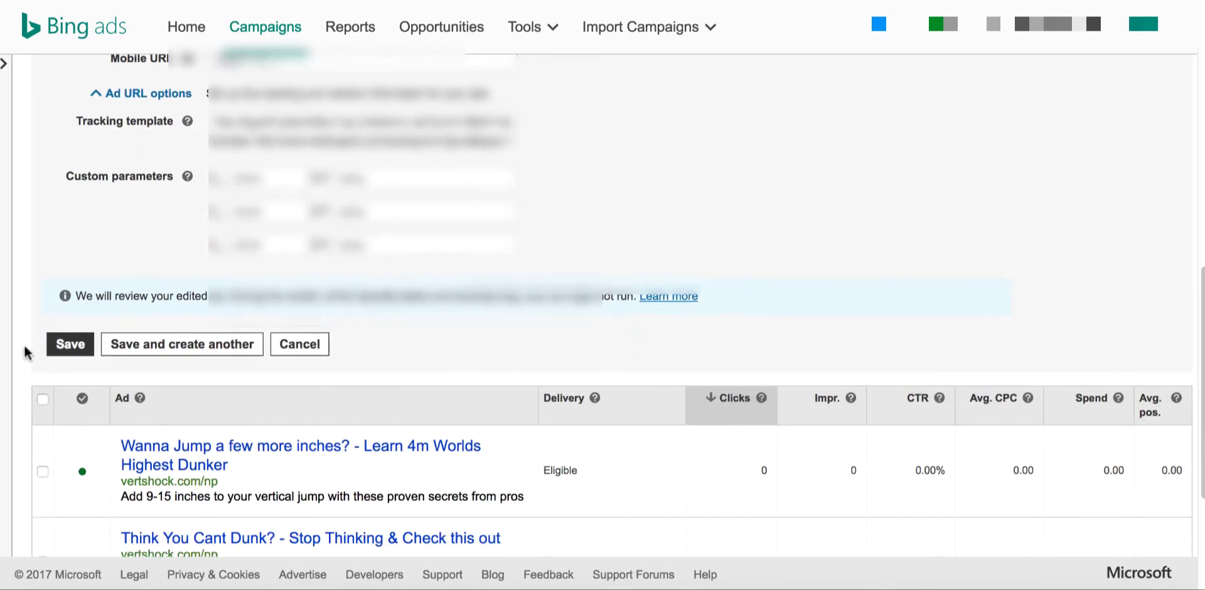
{"action": "left_click", "coordinate": [60, 343]}
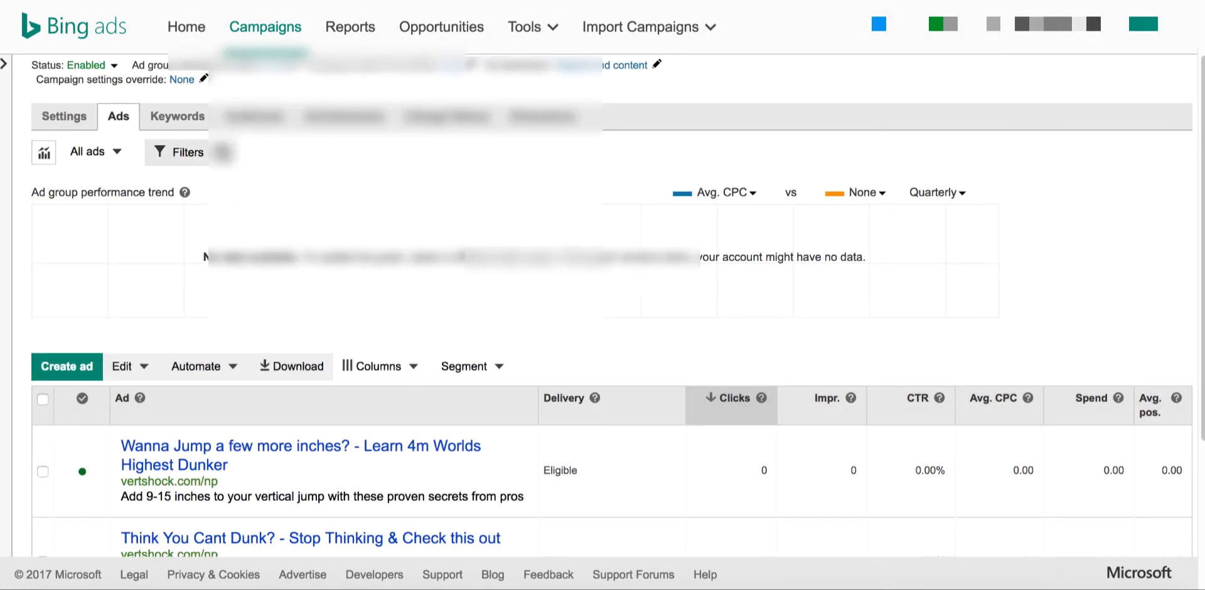
Append 01 to the affiliate link in cell E20 of the Excel sheet and copy the link ending in VerticalJumpExpAds01
{"action": "left_click", "coordinate": [177, 116]}
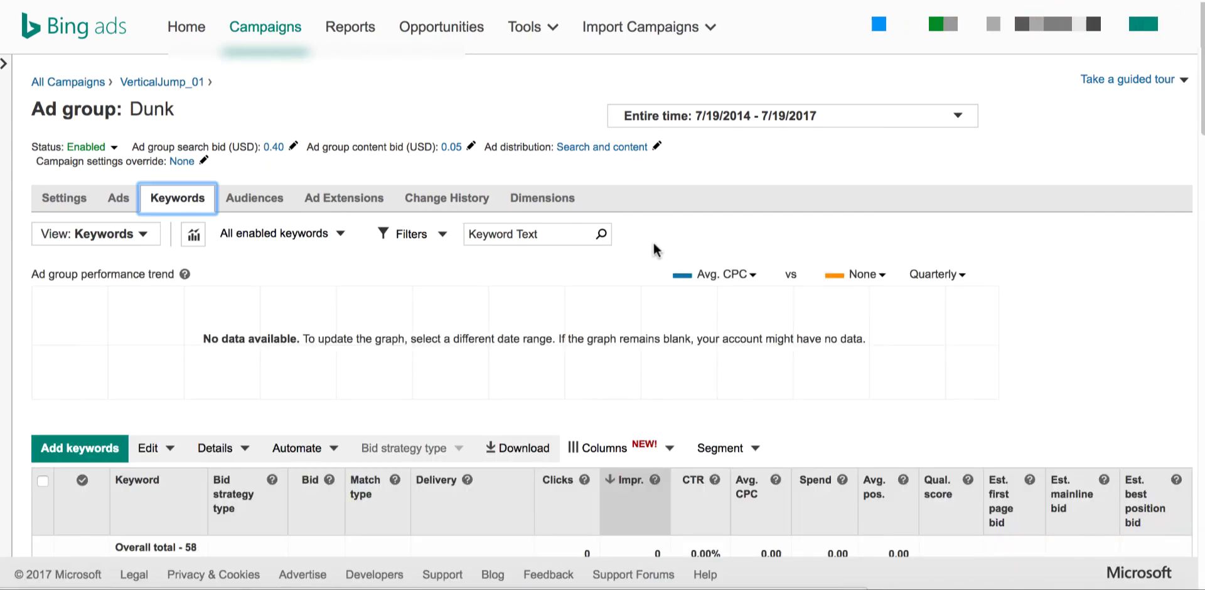
{"action": "scroll", "coordinate": [597, 339], "scroll_direction": "down", "scroll_amount": 4}
{"action": "key", "text": "super+Tab"}
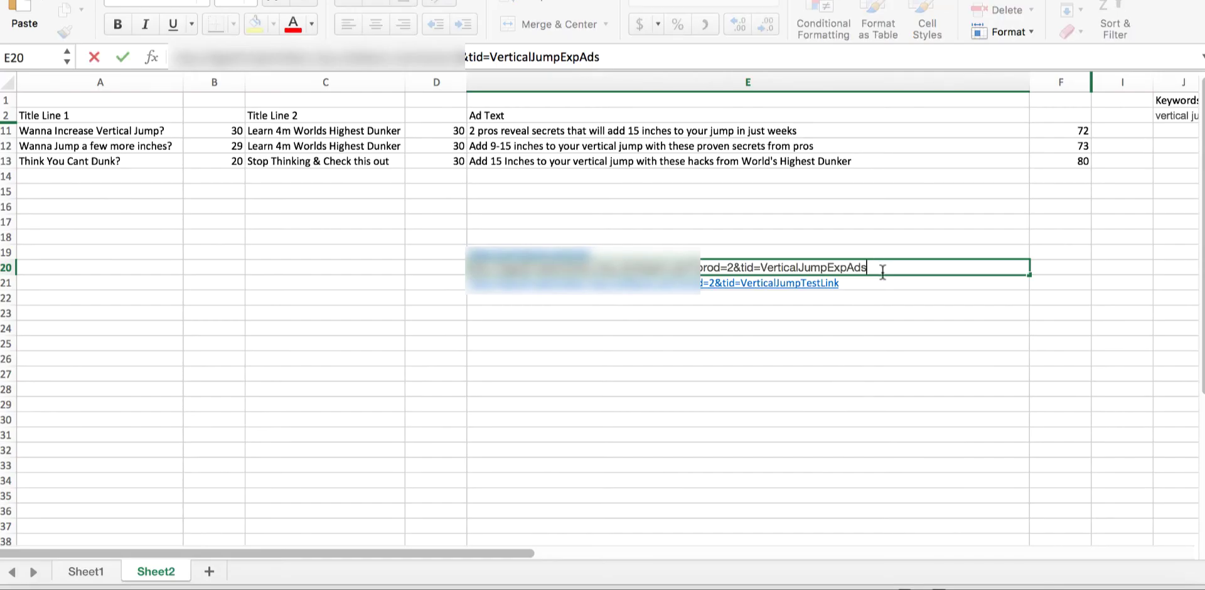
{"action": "type", "text": "01"}
{"action": "key", "text": "Return"}
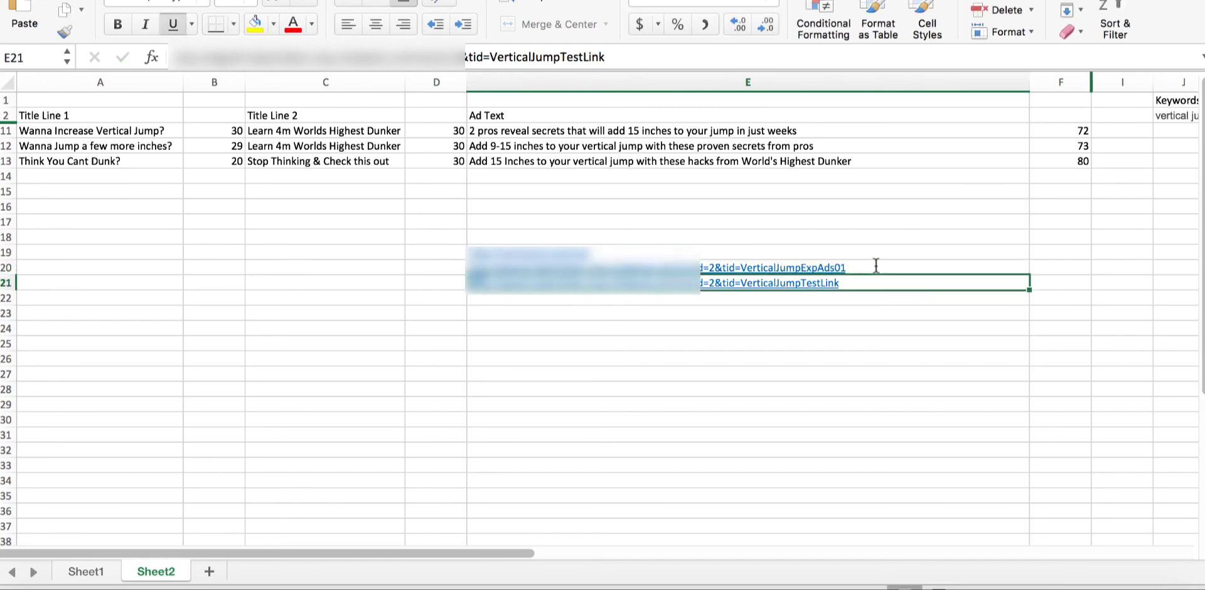
{"action": "left_click", "coordinate": [878, 269]}
{"action": "key", "text": "super+c"}
In Bing Ads, replace the "Wanna Jump a few more inches?" ad's tracking template with the link ending in VerticalJumpExpAds01 and save the ad
{"action": "key", "text": "super+Tab"}
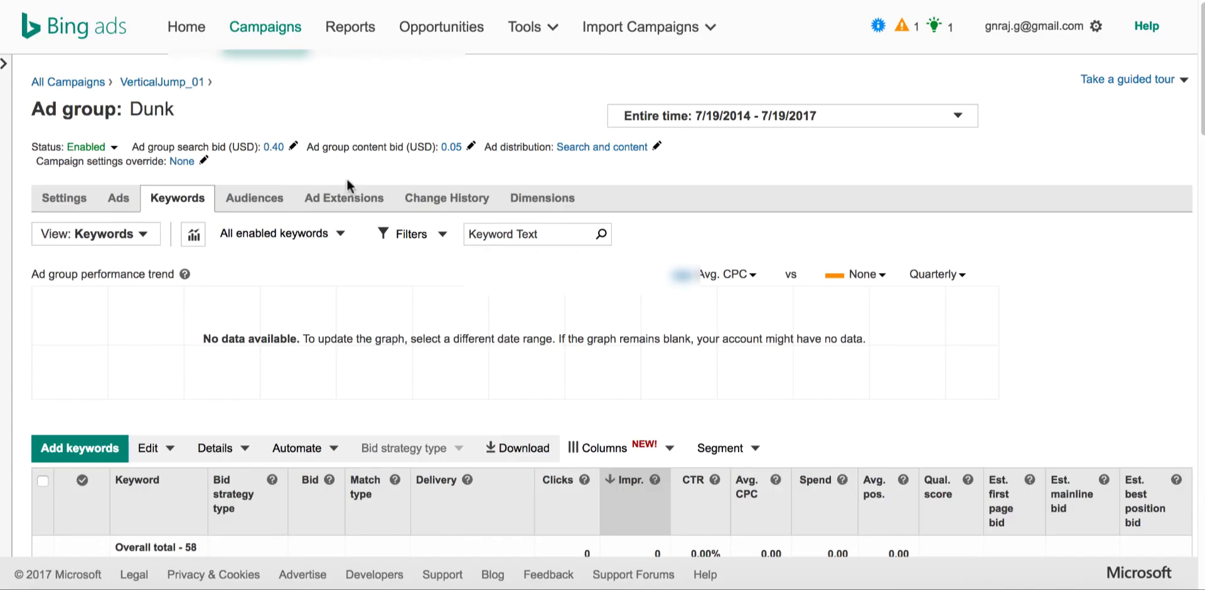
{"action": "scroll", "coordinate": [444, 377], "scroll_direction": "down", "scroll_amount": 5}
{"action": "scroll", "coordinate": [377, 301], "scroll_direction": "up", "scroll_amount": 5}
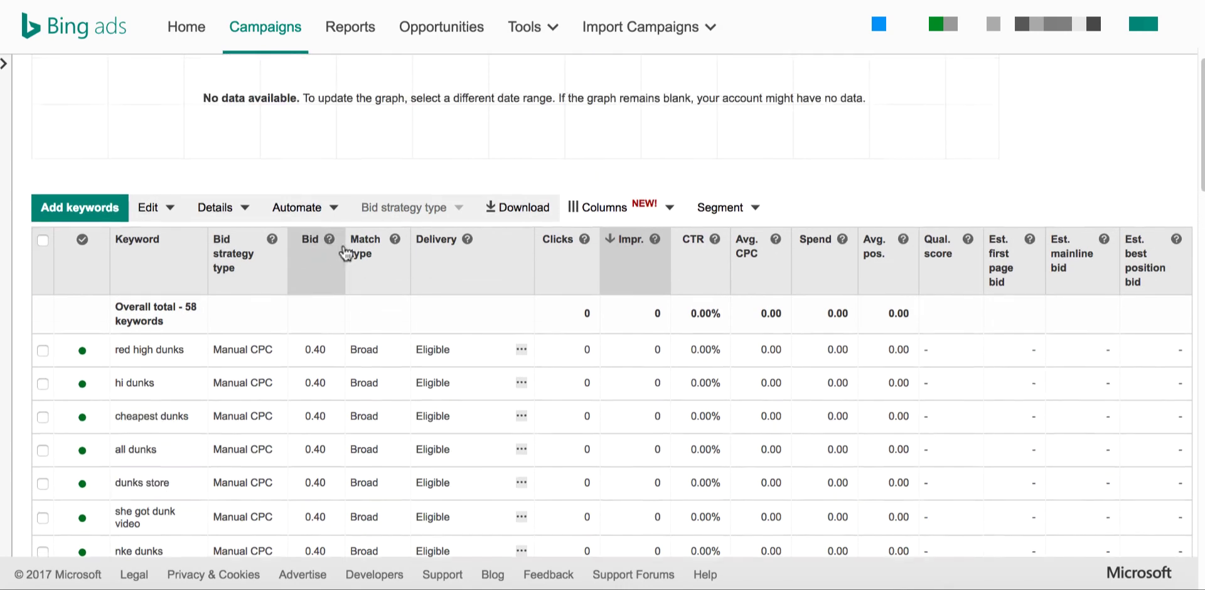
{"action": "left_click", "coordinate": [118, 199]}
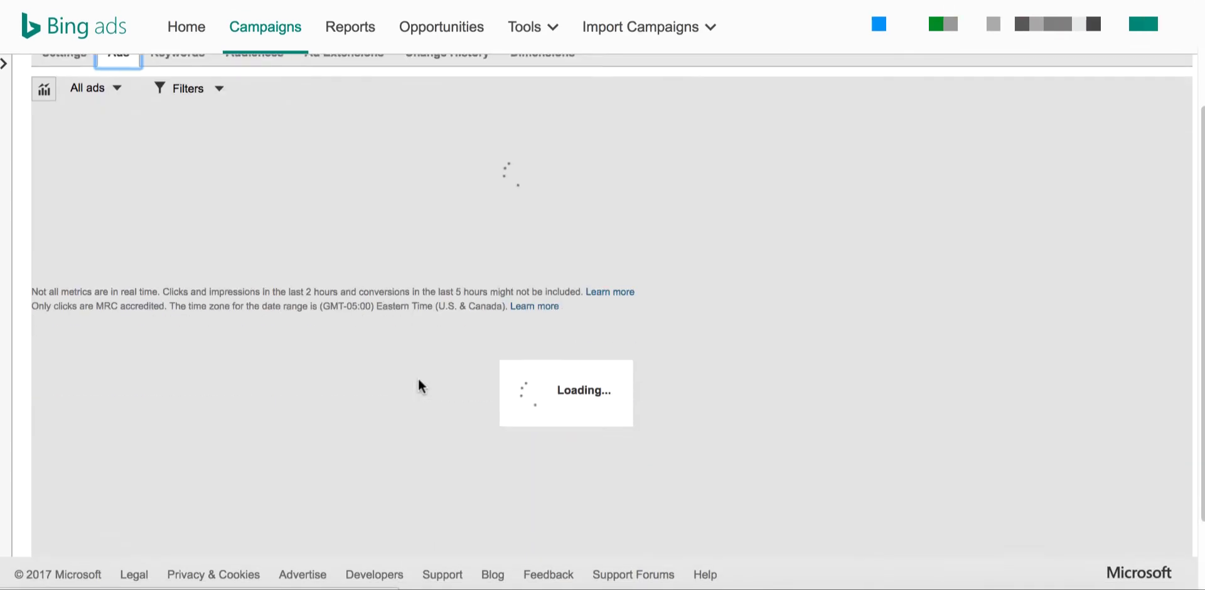
{"action": "scroll", "coordinate": [421, 383], "scroll_direction": "down", "scroll_amount": 4}
{"action": "left_click", "coordinate": [523, 273]}
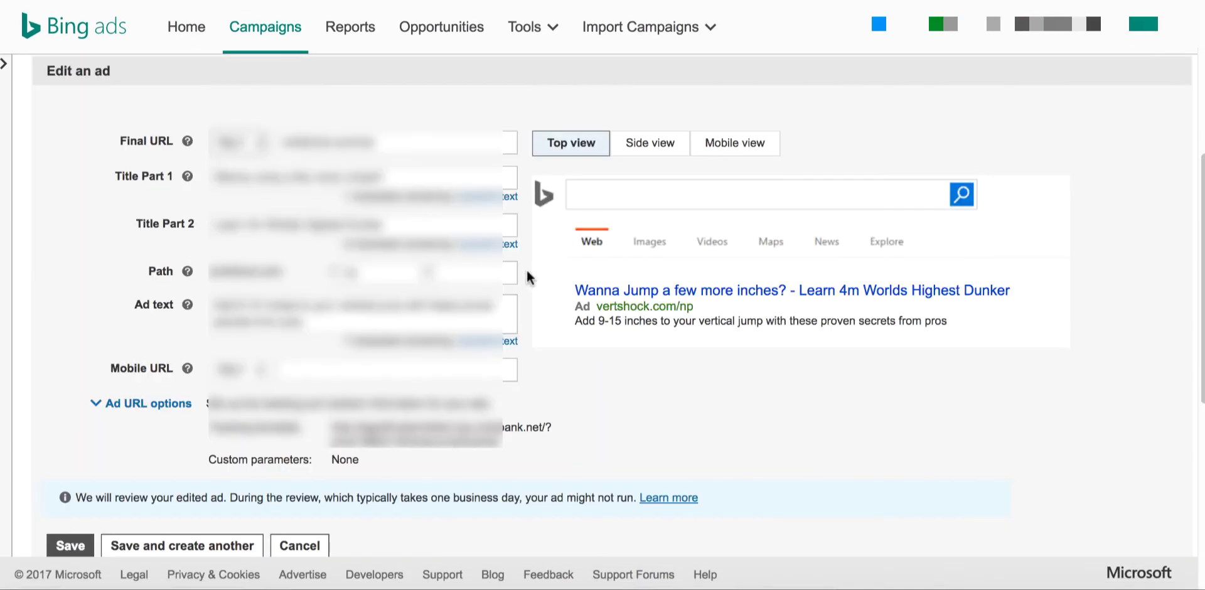
{"action": "left_click", "coordinate": [138, 404]}
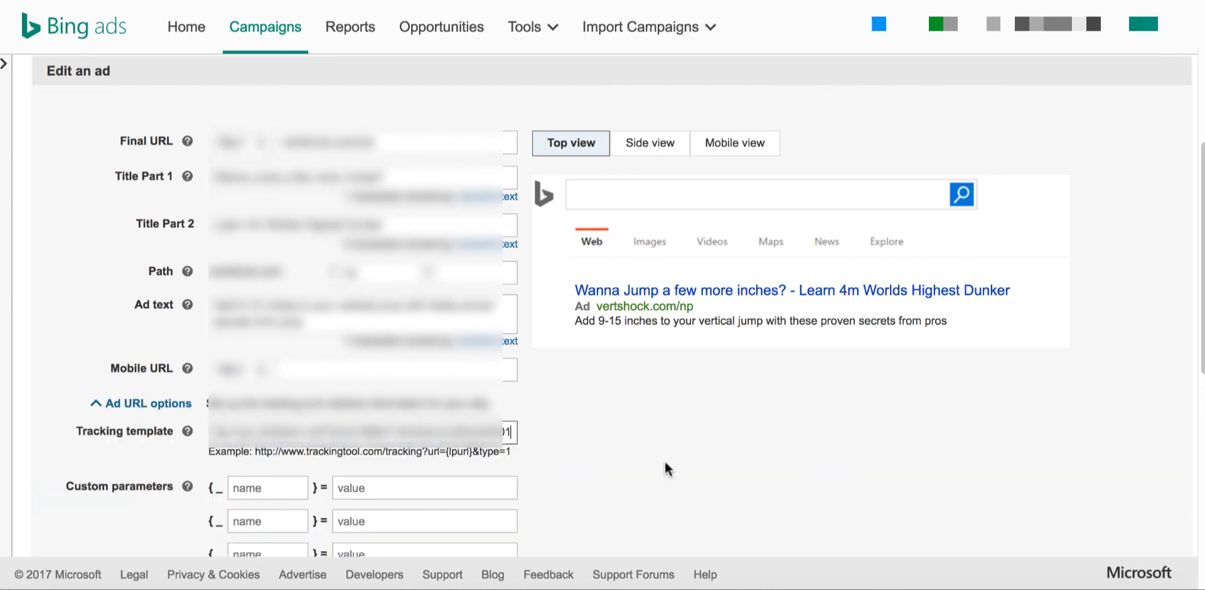
{"action": "scroll", "coordinate": [675, 464], "scroll_direction": "down", "scroll_amount": 5}
{"action": "left_click", "coordinate": [82, 348]}
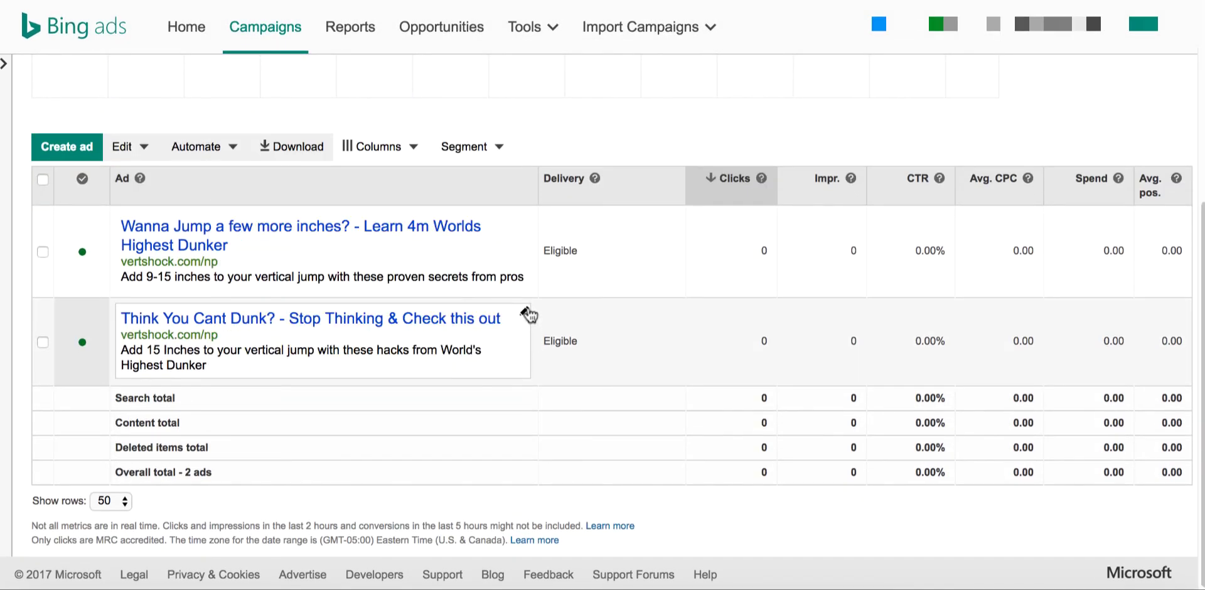
Replace the "Think You Cant Dunk?" ad's tracking template with the copied VerticalJumpExpAds01 link and save the ad
{"action": "left_click", "coordinate": [526, 306]}
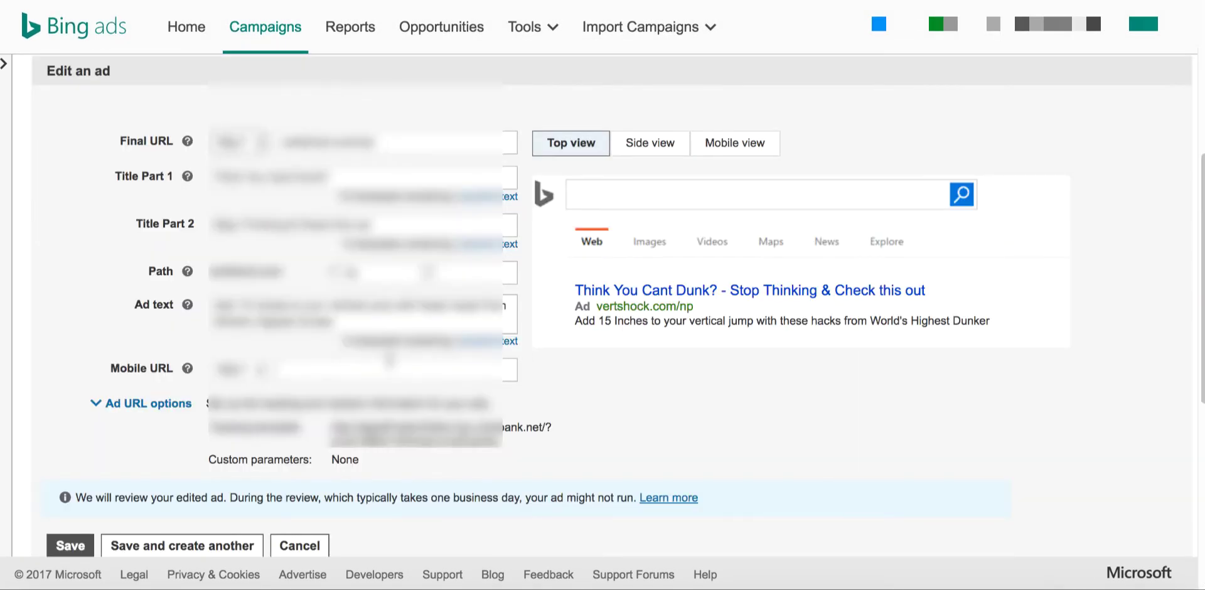
{"action": "left_click", "coordinate": [150, 403]}
{"action": "triple_click", "coordinate": [416, 433]}
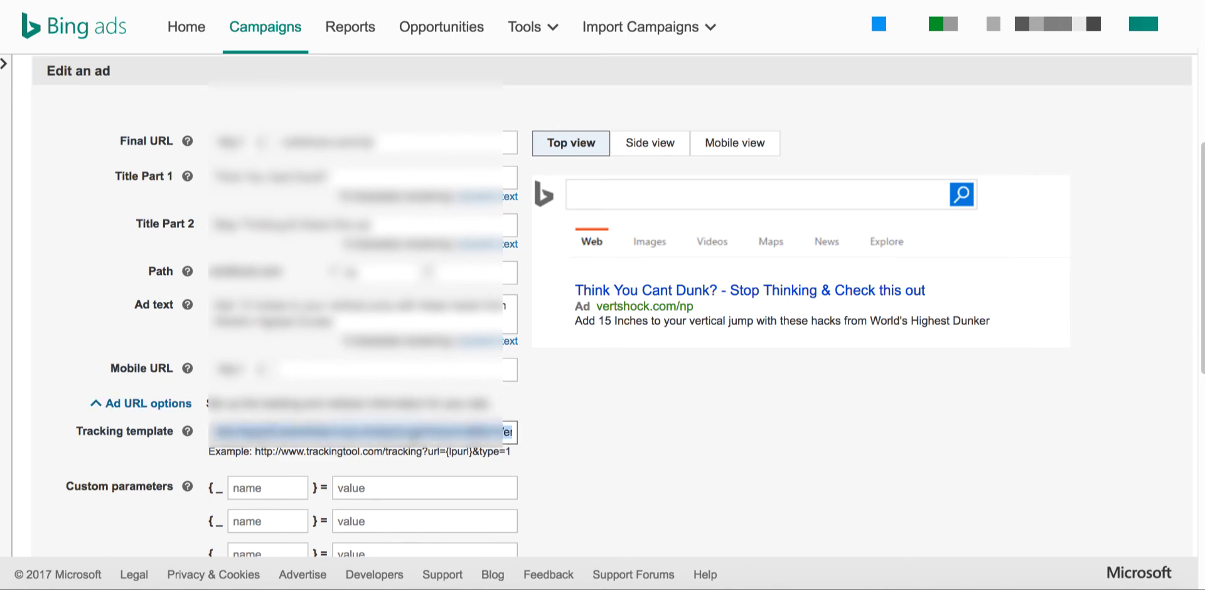
{"action": "left_click", "coordinate": [439, 433]}
{"action": "scroll", "coordinate": [653, 479], "scroll_direction": "down", "scroll_amount": 5}
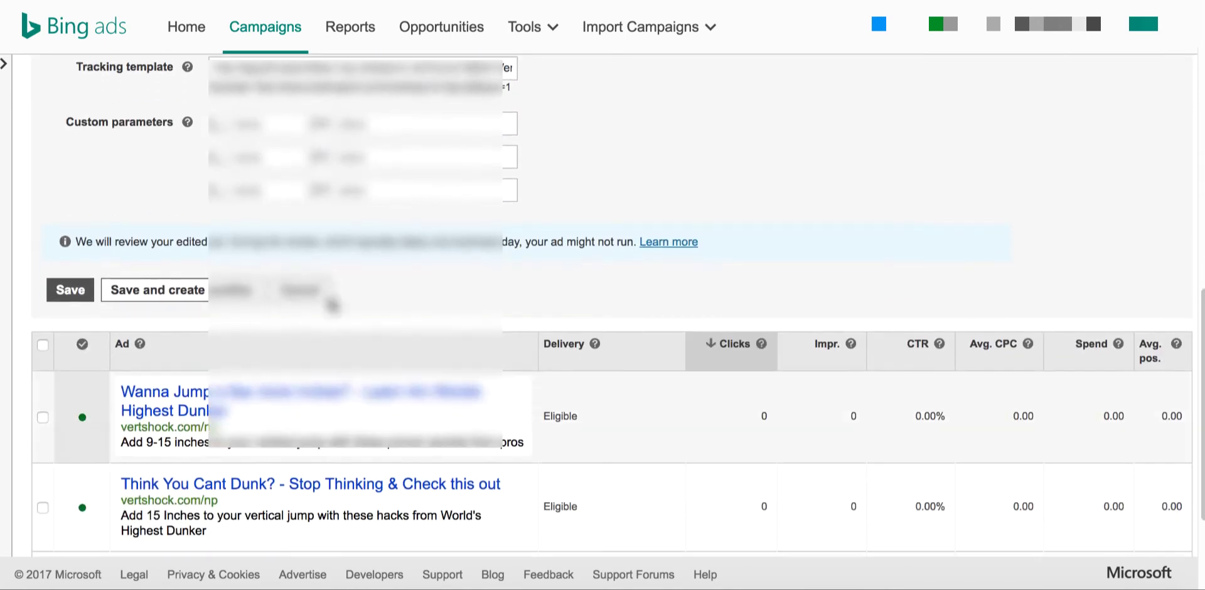
{"action": "left_click", "coordinate": [70, 291]}
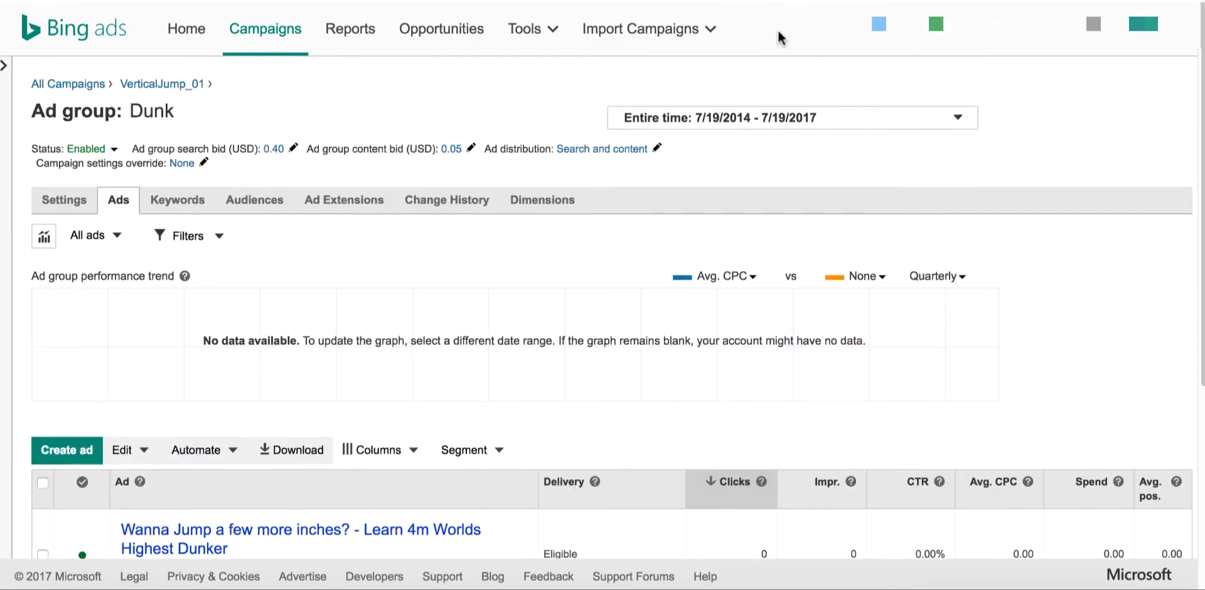
Switch to the Excel sheet to review the affiliate link ending in VerticalJumpExpAds01 in cell E20, and return to Bing Ads
{"action": "key", "text": "super+Tab"}
{"action": "key", "text": "Escape"}
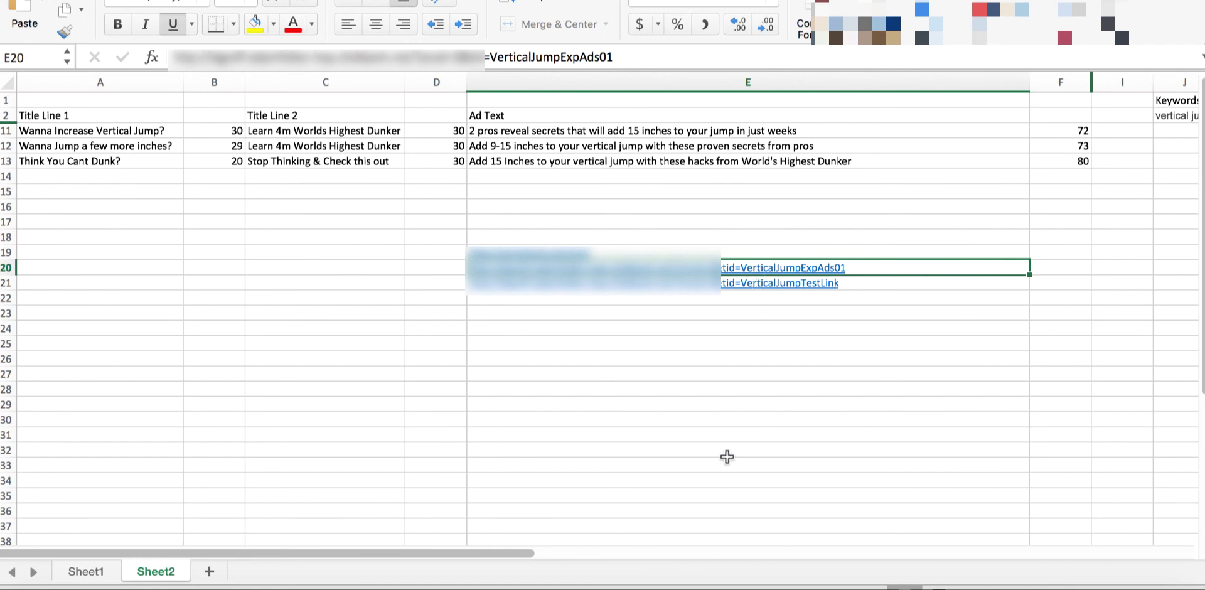
{"action": "key", "text": "super+Tab"}
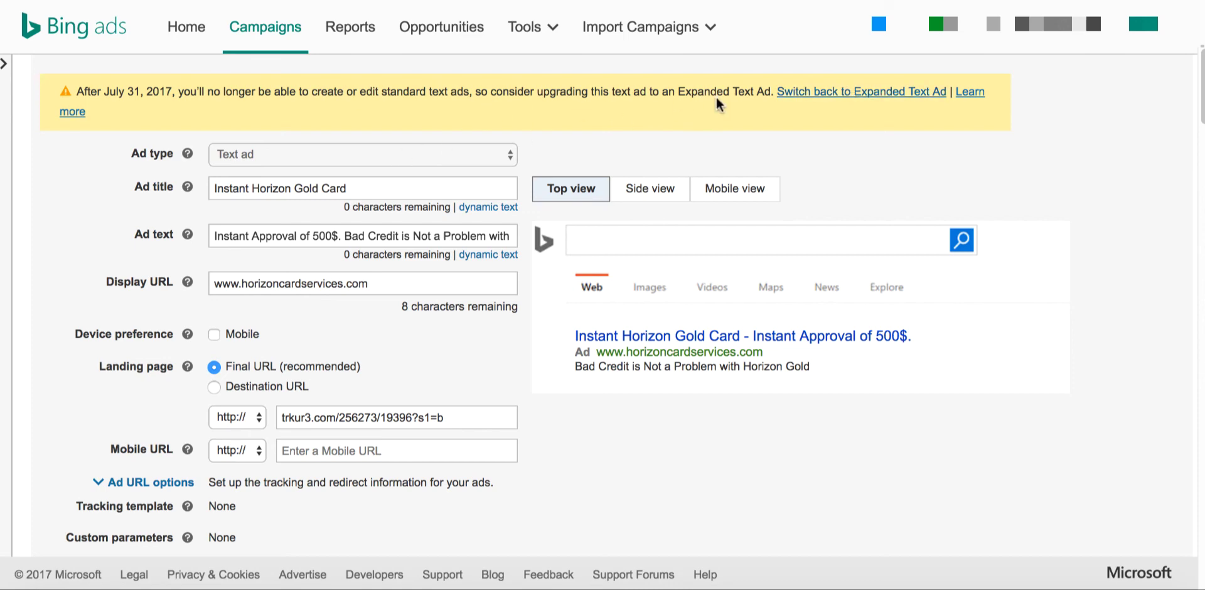
Convert the Instant Horizon Gold Card text ad to an expanded text ad and expand its ad URL options to view the tracking template
{"action": "left_click", "coordinate": [807, 92]}
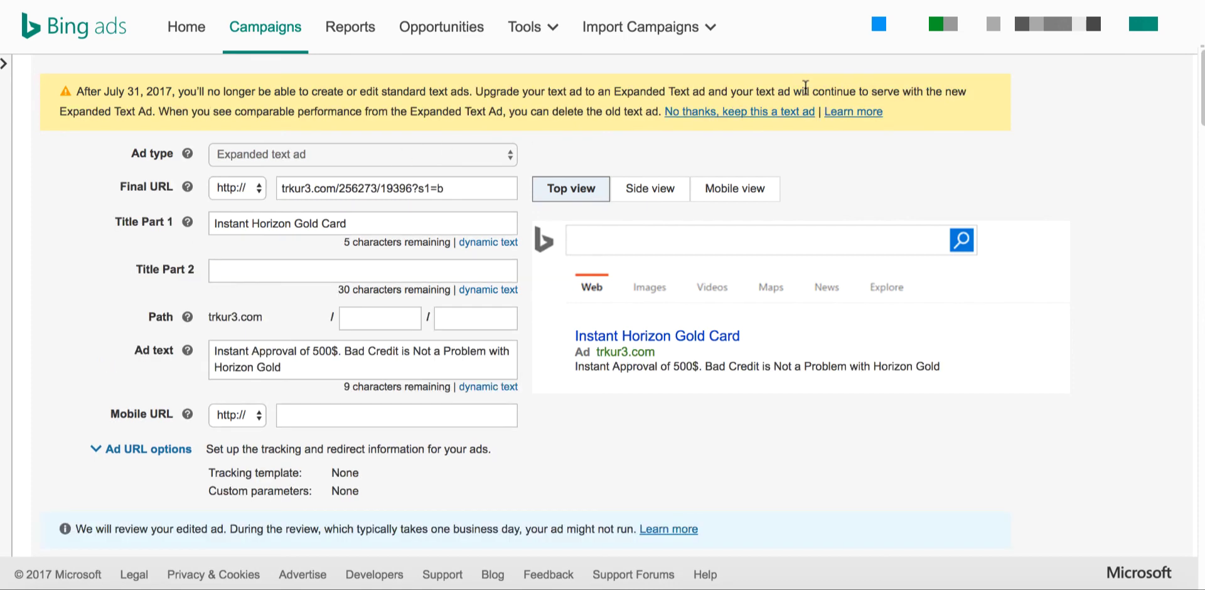
{"action": "left_click", "coordinate": [700, 112]}
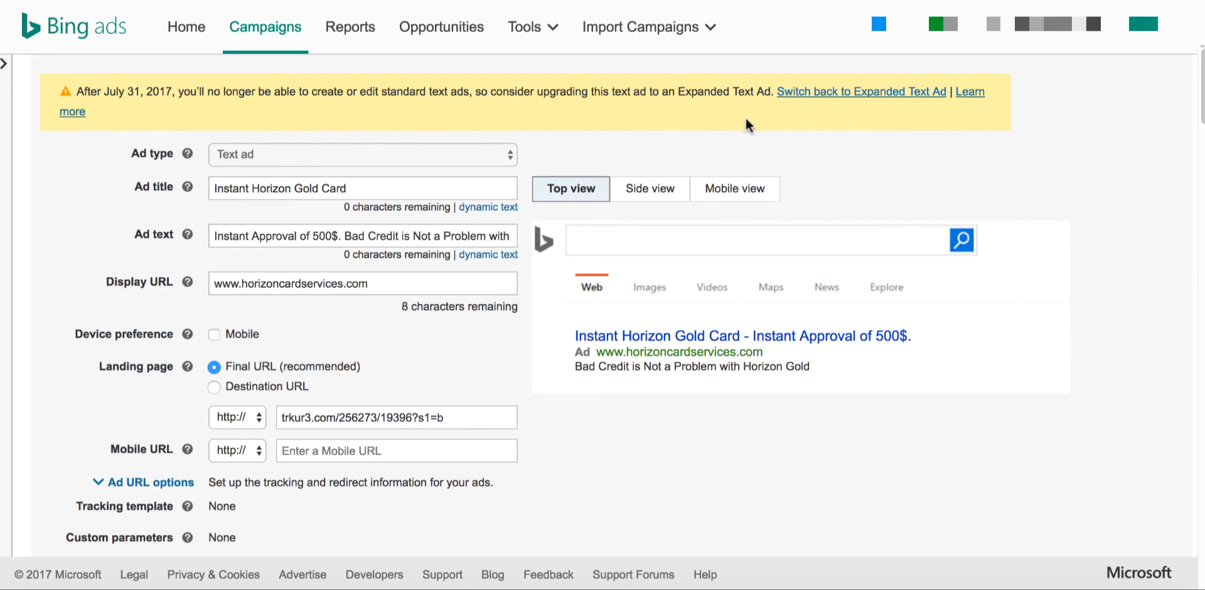
{"action": "left_click", "coordinate": [821, 92]}
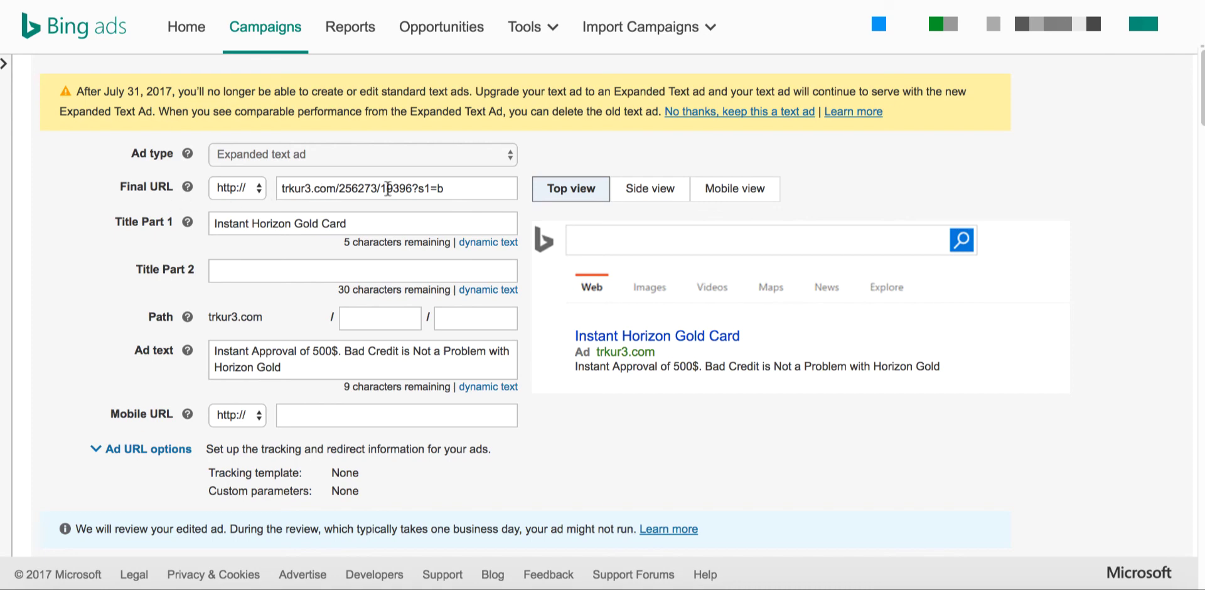
{"action": "left_click", "coordinate": [119, 450]}
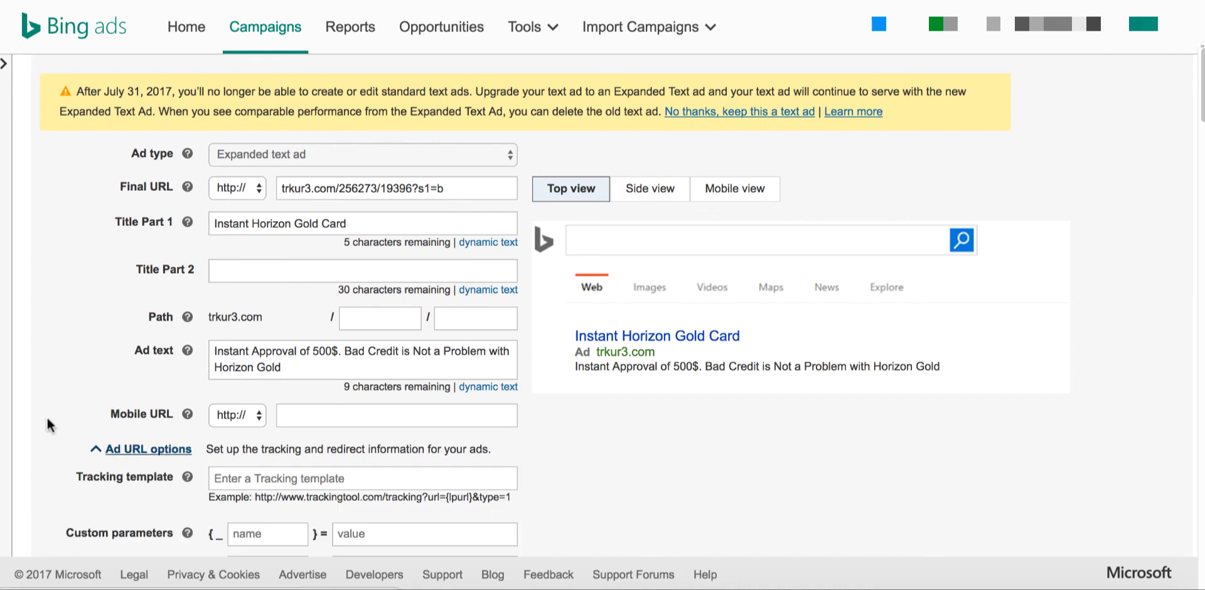
{"action": "scroll", "coordinate": [47, 424], "scroll_direction": "down", "scroll_amount": 3}
{"action": "left_click", "coordinate": [329, 362]}
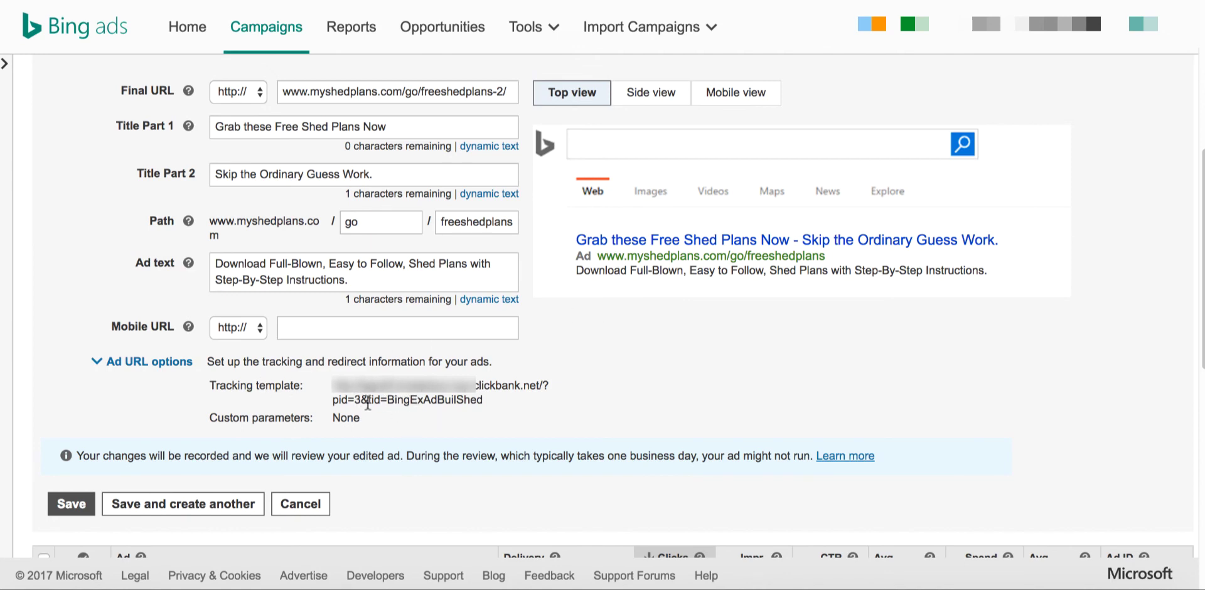
Examine the tid parameter in the "Grab these Free Shed Plans Now" ad's tracking template and the ad's clicks in the ad list
{"action": "left_click_drag", "start_coordinate": [363, 399], "coordinate": [519, 408]}
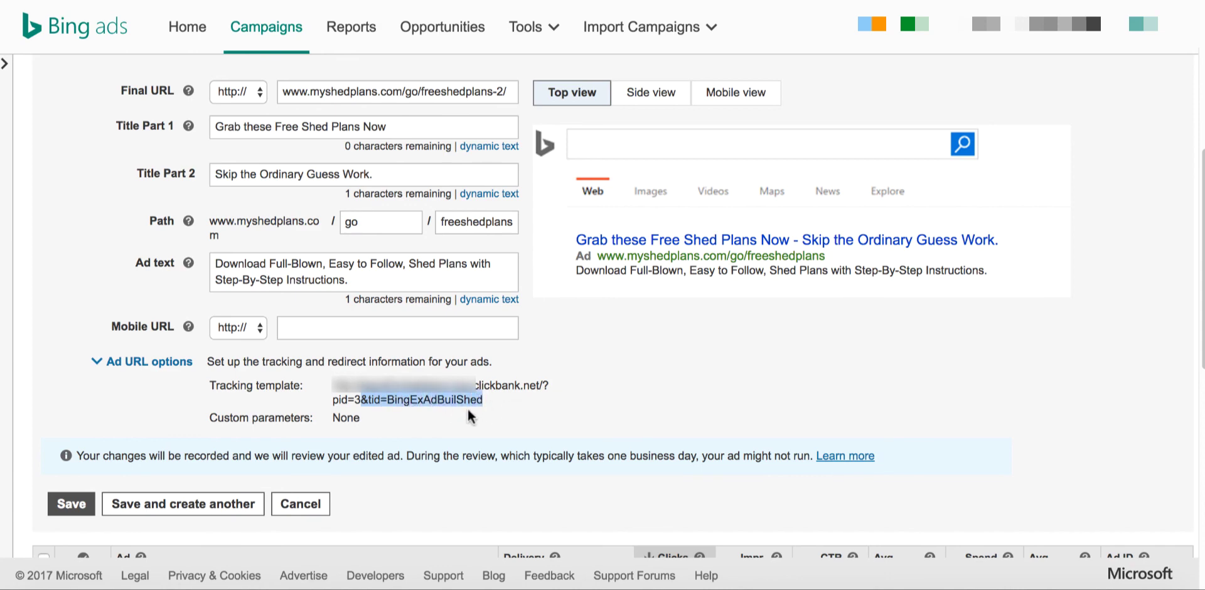
{"action": "left_click", "coordinate": [505, 405]}
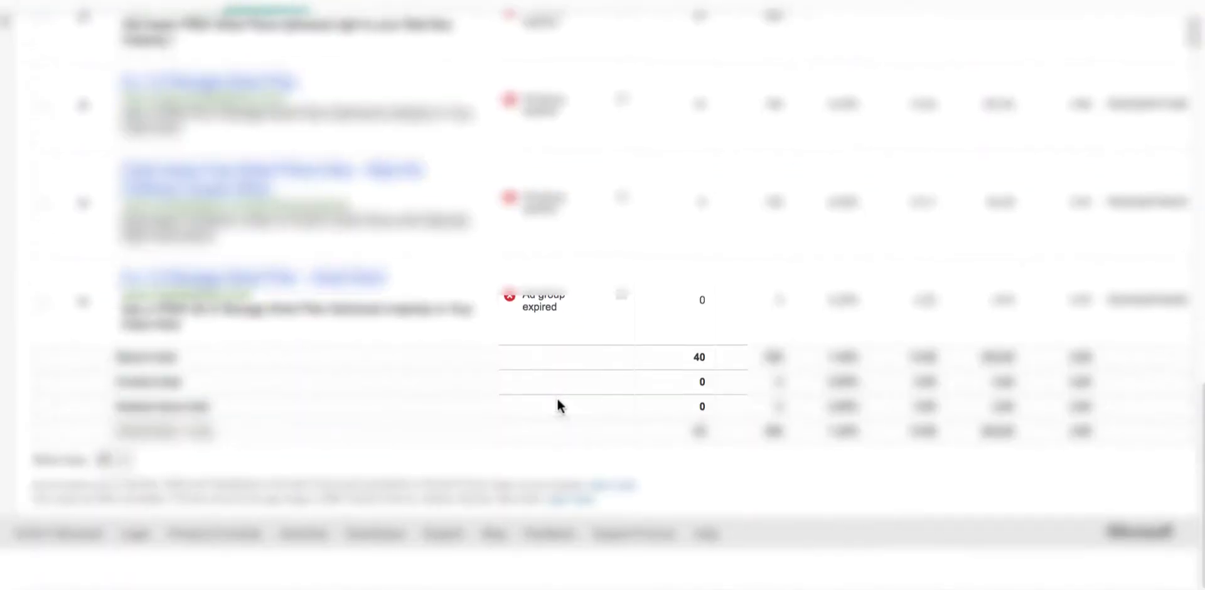
{"action": "scroll", "coordinate": [556, 396], "scroll_direction": "up", "scroll_amount": 1}
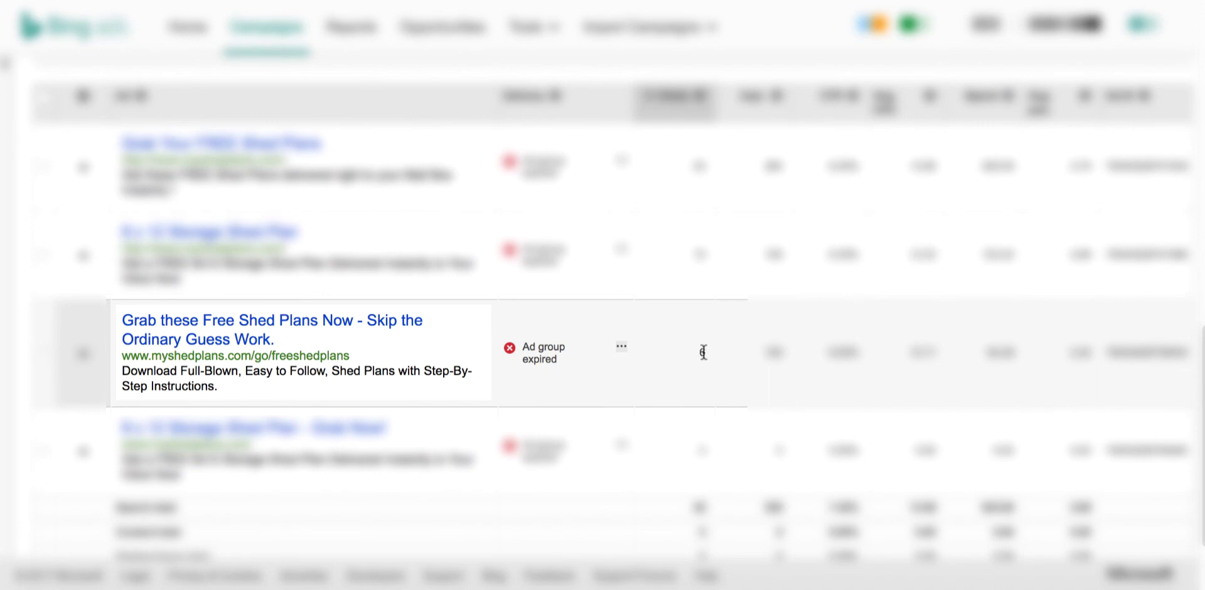